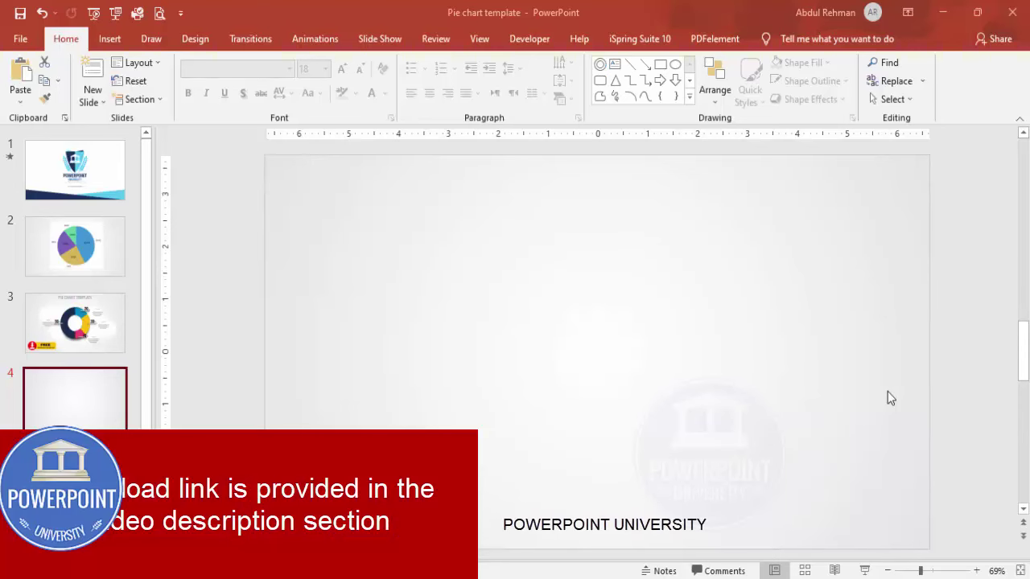
# Step: Turn on the slide guides and draw a donut shape near the slide centre
pyautogui.click(475, 37)
pyautogui.click(329, 98)
pyautogui.click(109, 39)
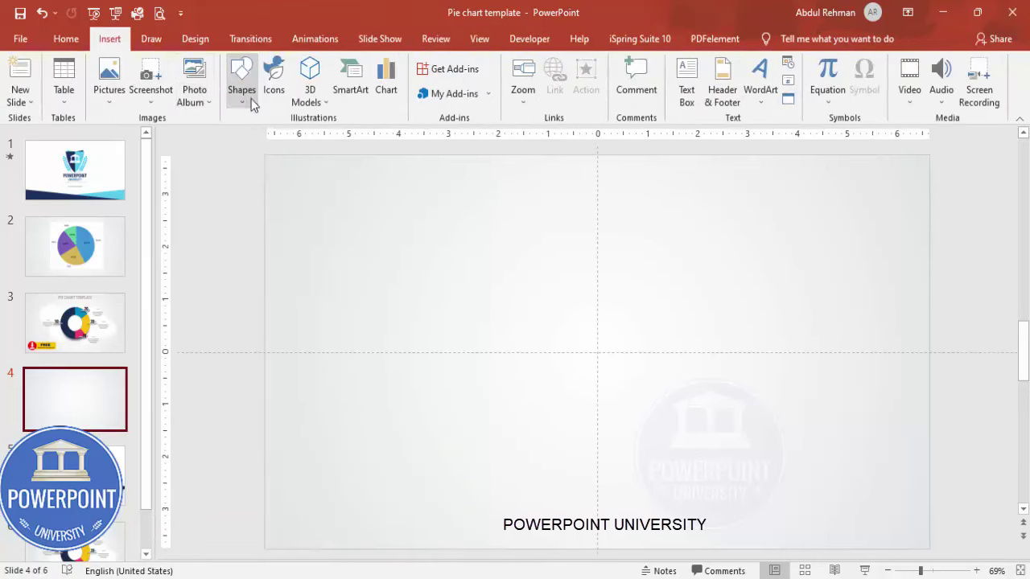
pyautogui.click(244, 96)
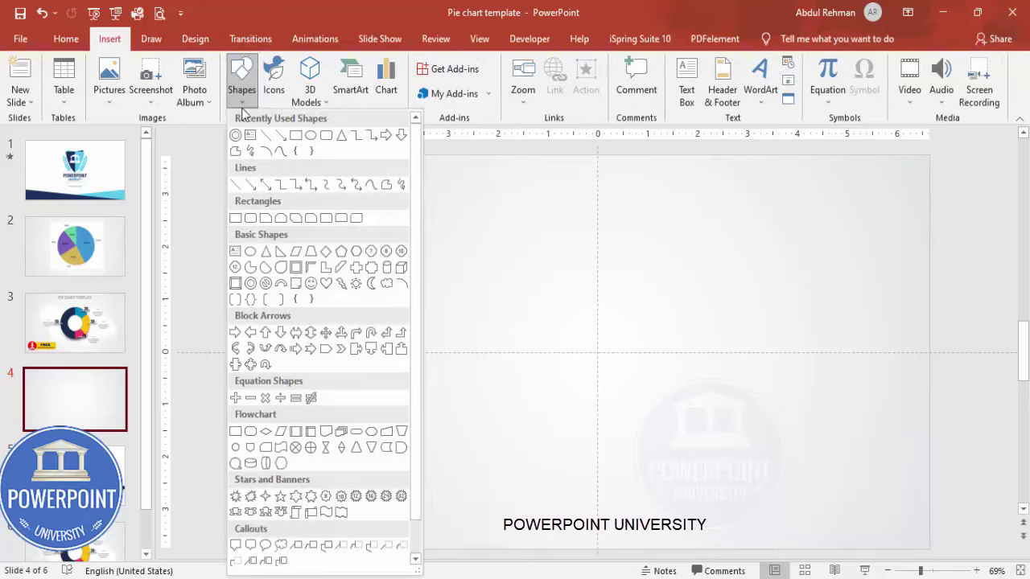
pyautogui.click(249, 284)
pyautogui.moveTo(491, 269); pyautogui.dragTo(699, 481)
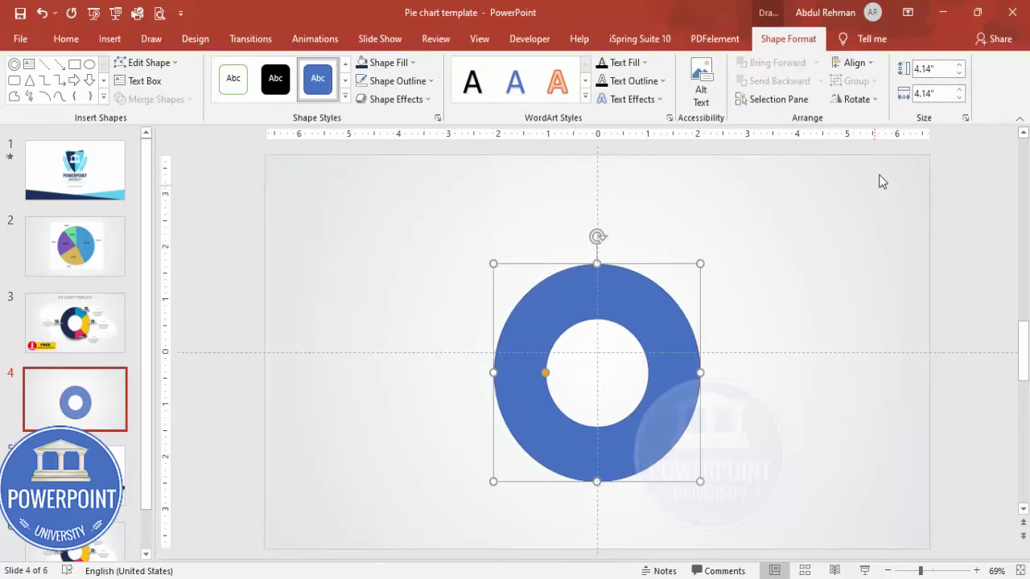
# Step: Size the donut to 4.5 x 4.5 inches and centre it horizontally and vertically
pyautogui.click(931, 69)
pyautogui.write('4.5')
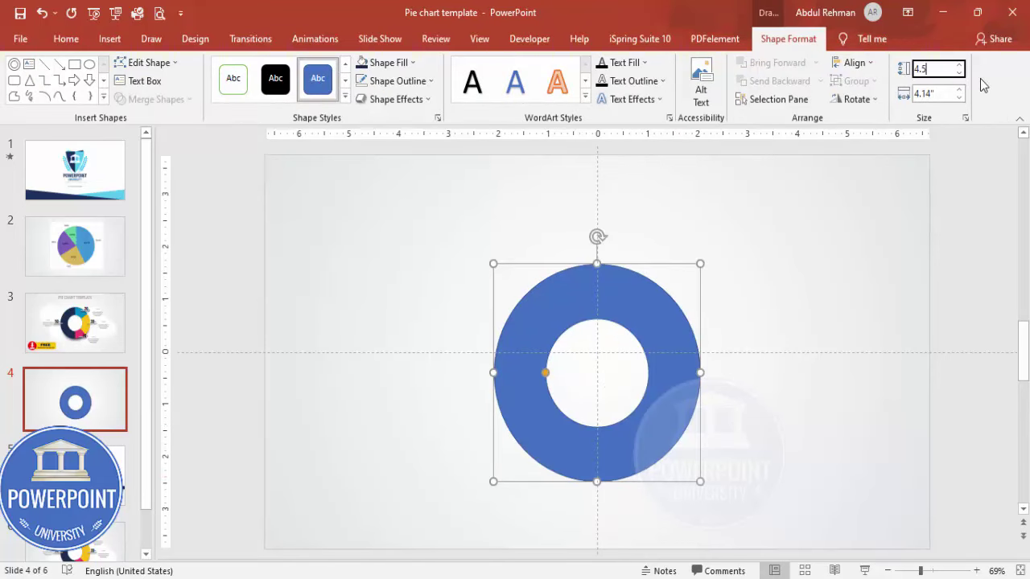
pyautogui.click(937, 93)
pyautogui.write('4')
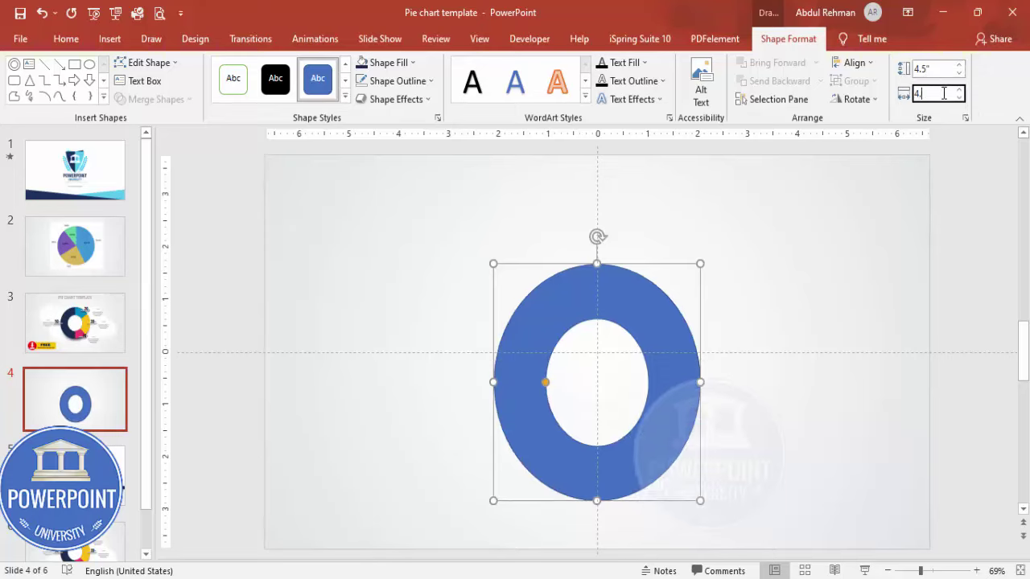
pyautogui.press('Return')
pyautogui.click(854, 62)
pyautogui.click(881, 103)
pyautogui.click(854, 63)
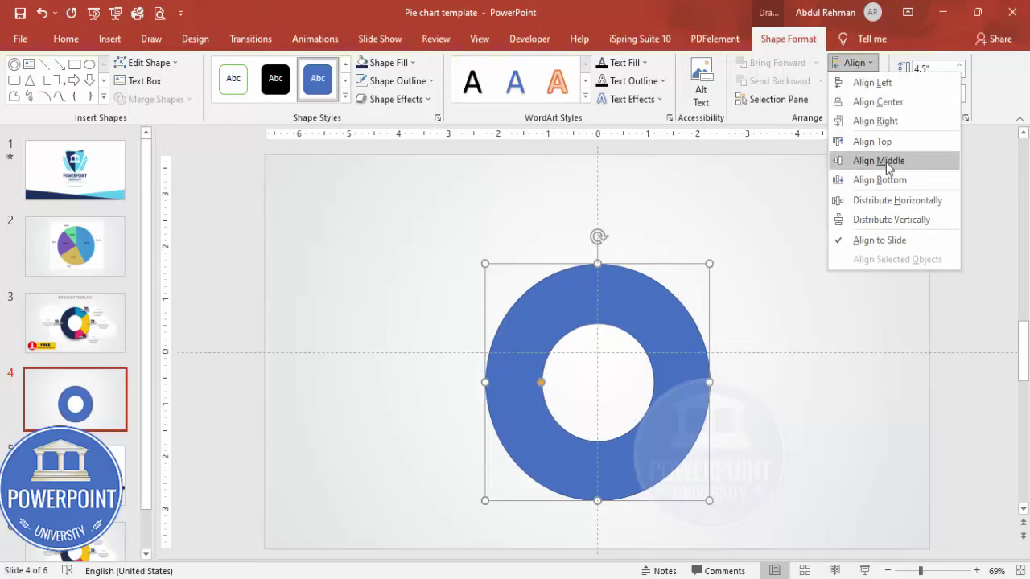
pyautogui.click(878, 160)
# Step: Give the donut navy fill with no outline and widen its hole
pyautogui.click(429, 81)
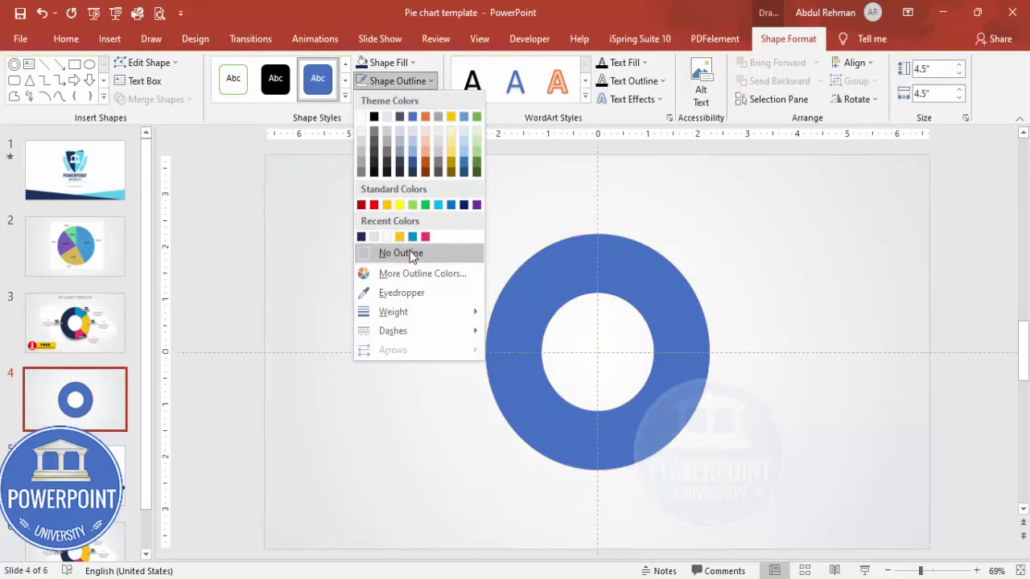
pyautogui.click(384, 252)
pyautogui.click(387, 63)
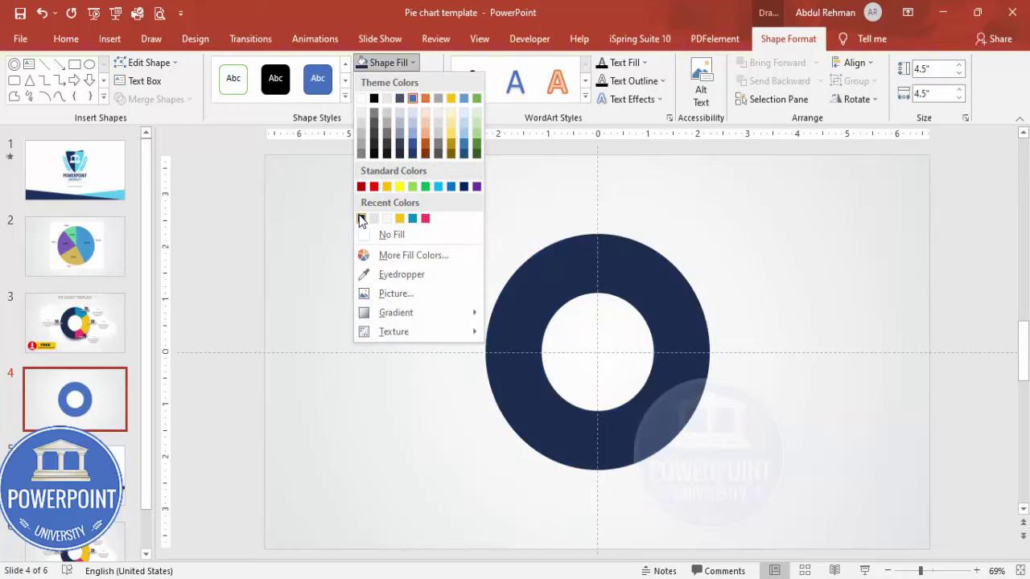
pyautogui.click(360, 219)
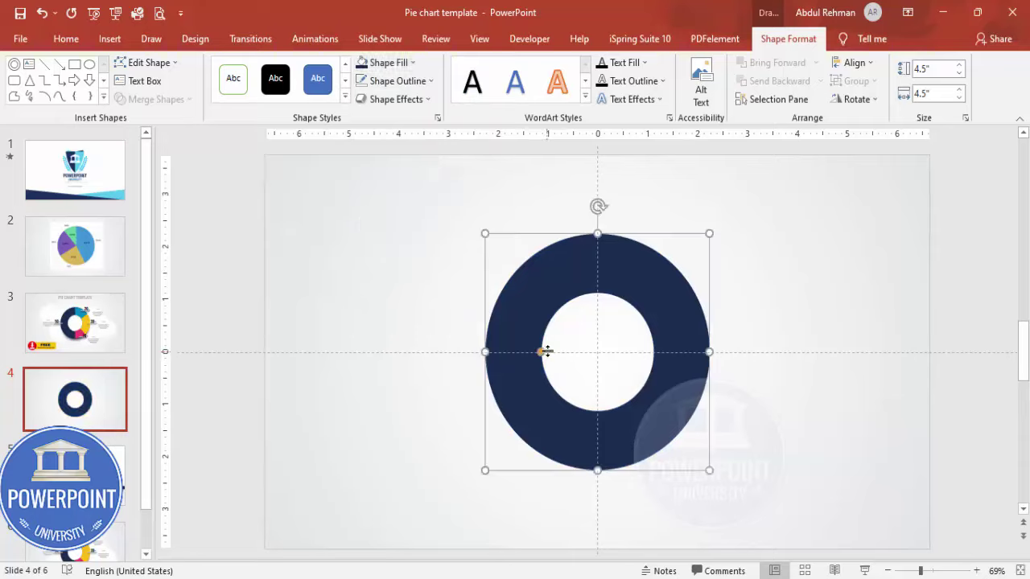
pyautogui.moveTo(540, 354); pyautogui.dragTo(529, 352)
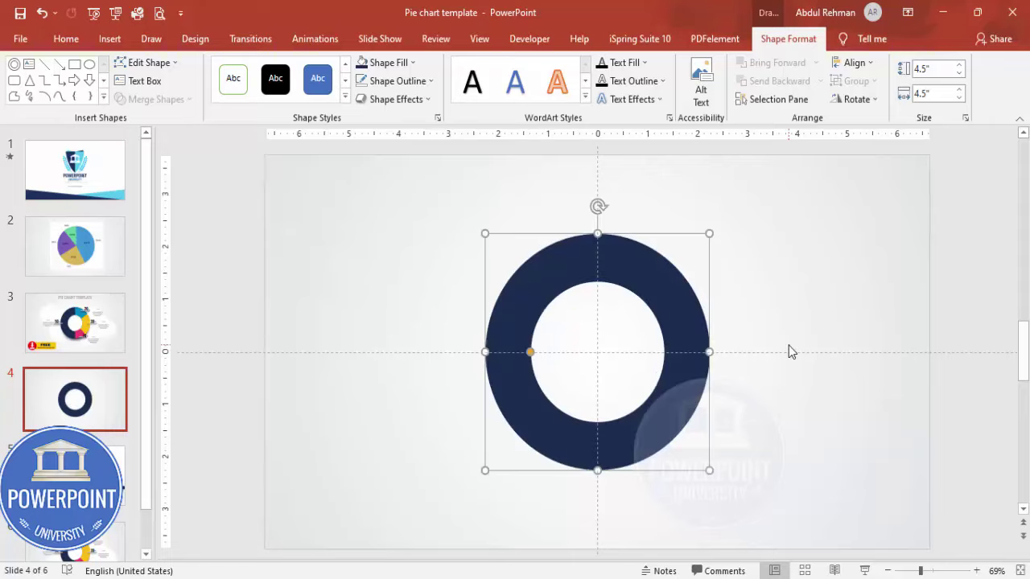
pyautogui.click(789, 345)
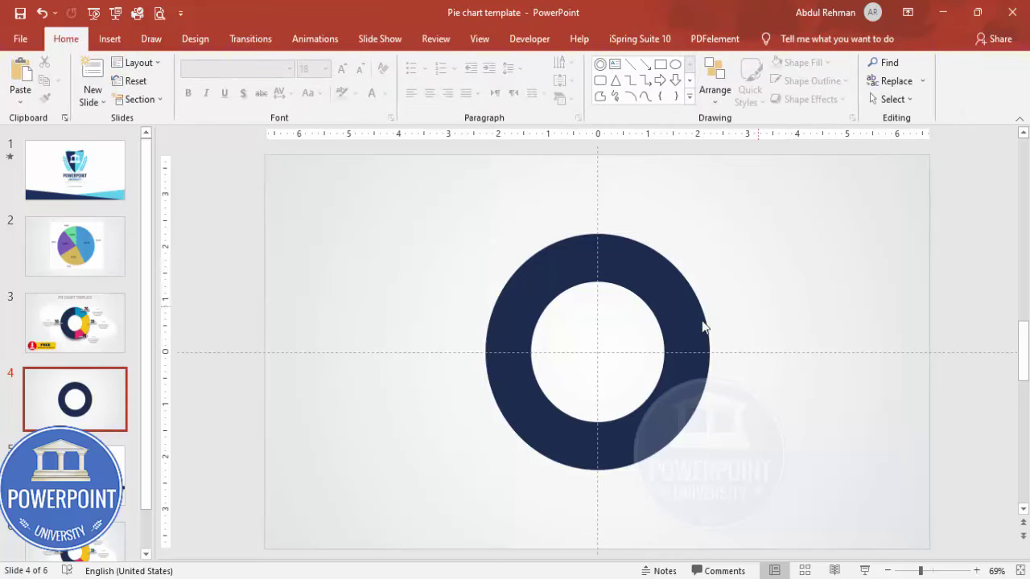
# Step: Insert a block arc with no outline and teal blue fill
pyautogui.click(110, 39)
pyautogui.click(241, 84)
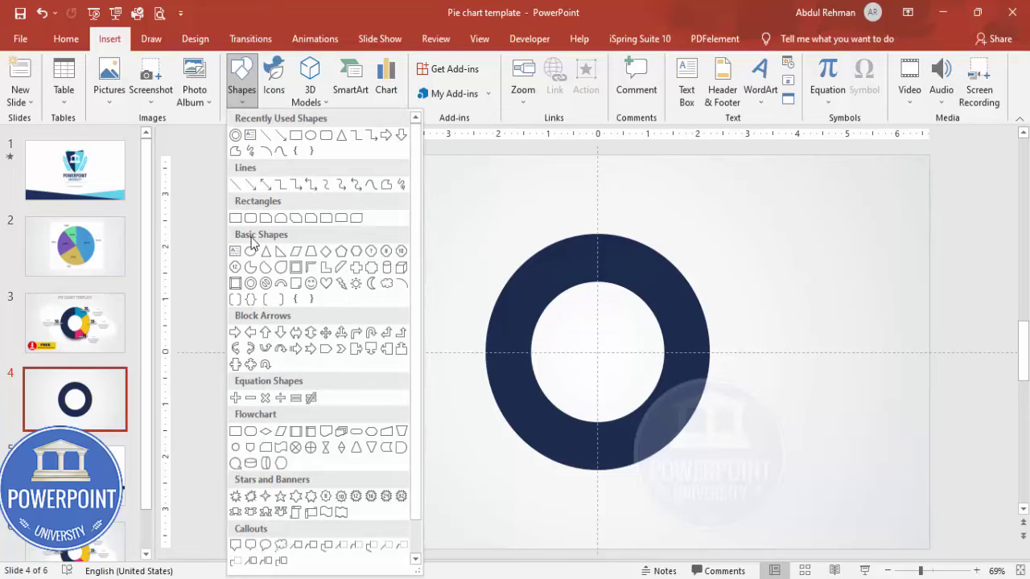
pyautogui.click(281, 283)
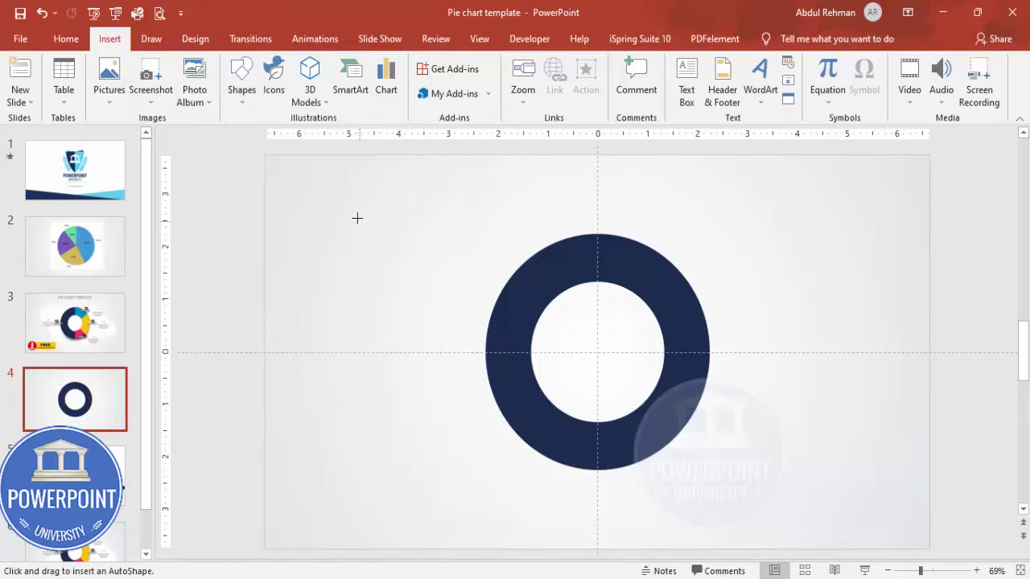
pyautogui.click(356, 218)
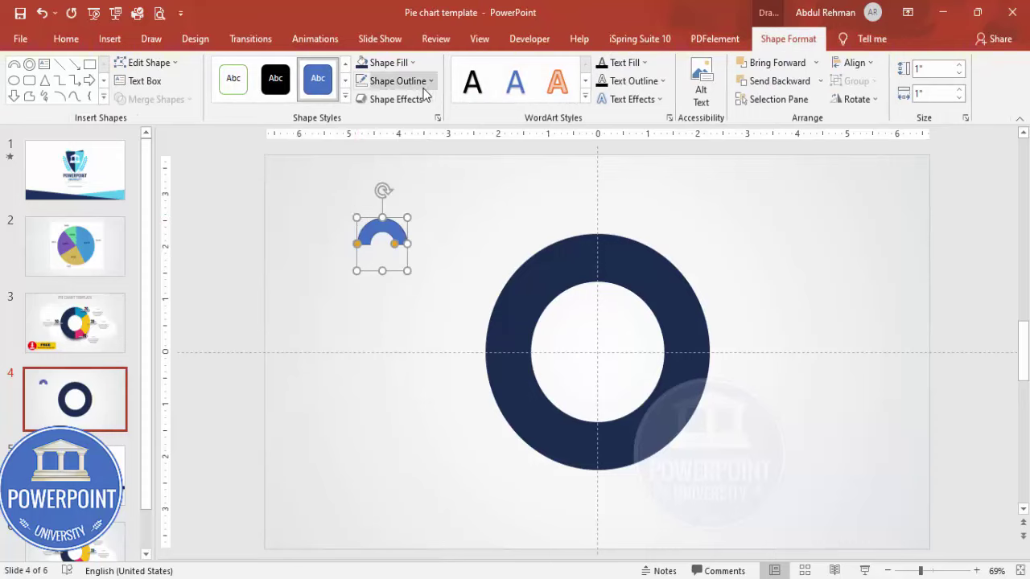
pyautogui.click(394, 80)
pyautogui.click(418, 252)
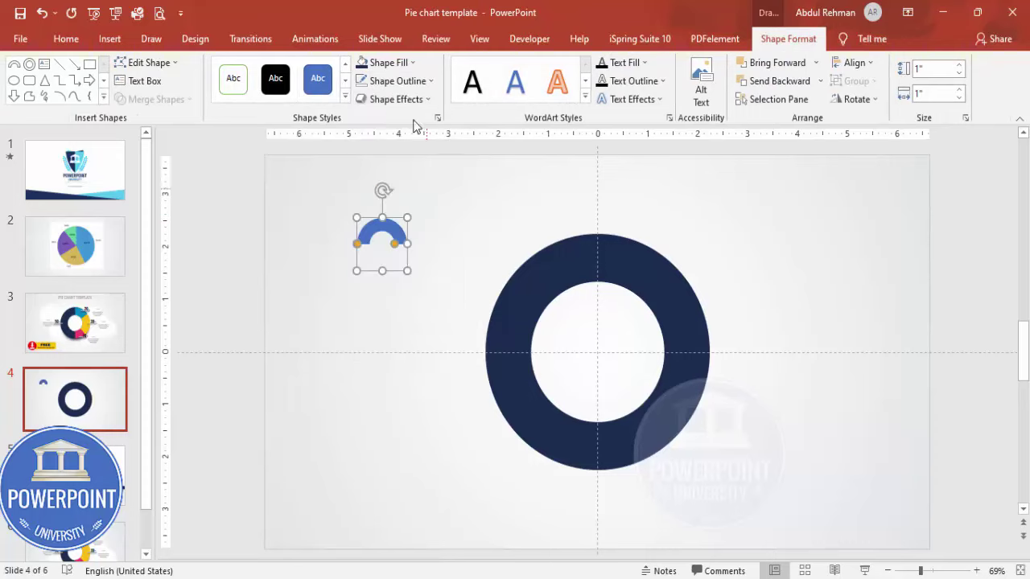
pyautogui.click(390, 62)
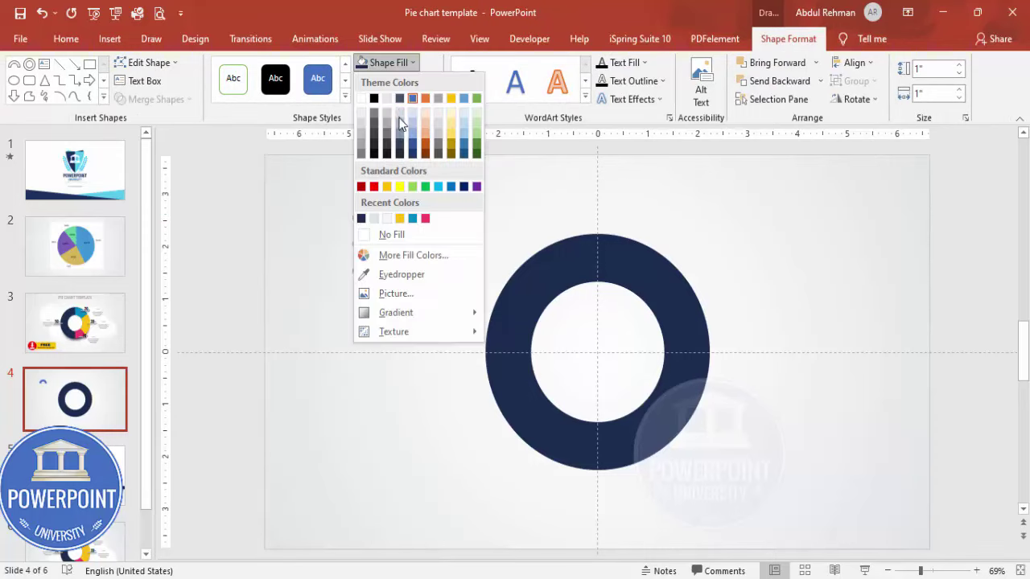
pyautogui.click(413, 218)
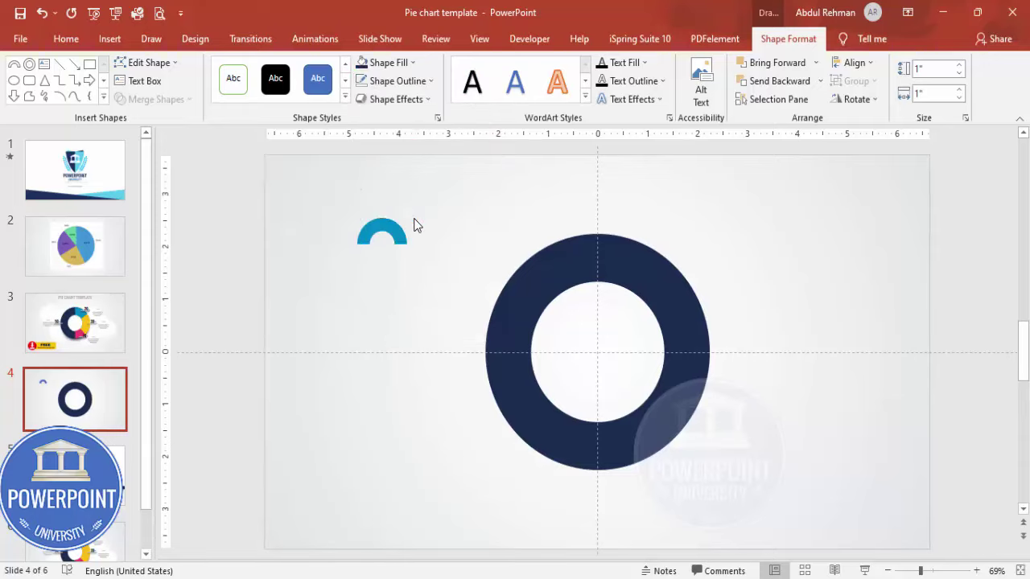
# Step: Resize the arc to 4.5 x 4.5 inches and place it over the donut's top half
pyautogui.click(927, 68)
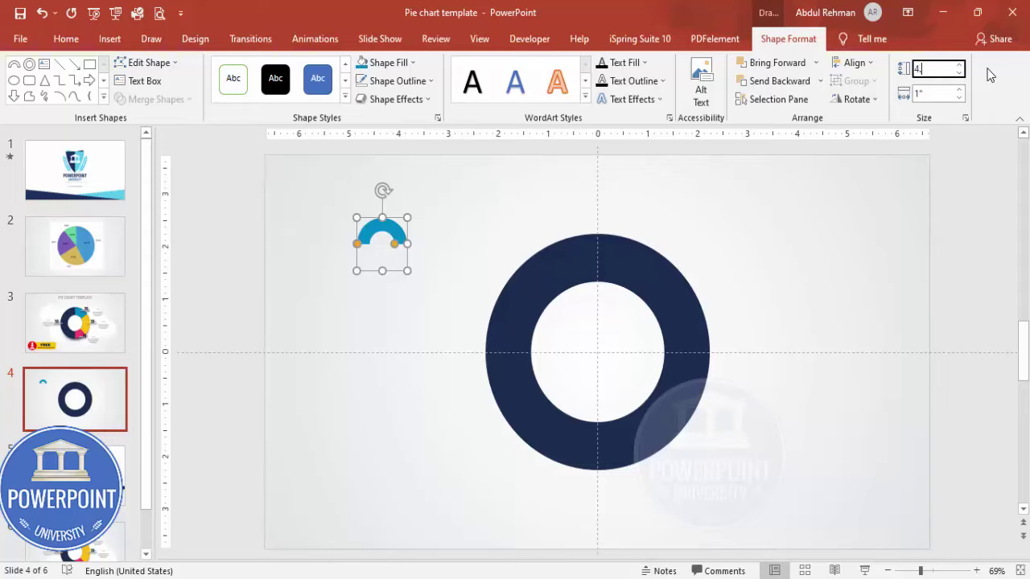
pyautogui.write('4.5')
pyautogui.click(943, 92)
pyautogui.write('4.5')
pyautogui.press('Return')
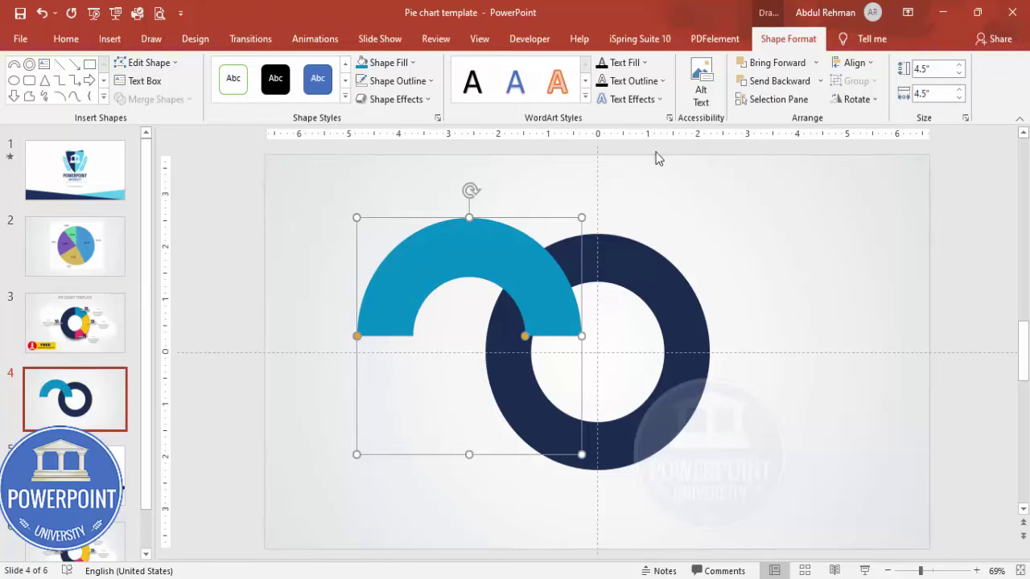
pyautogui.moveTo(473, 254); pyautogui.dragTo(601, 267)
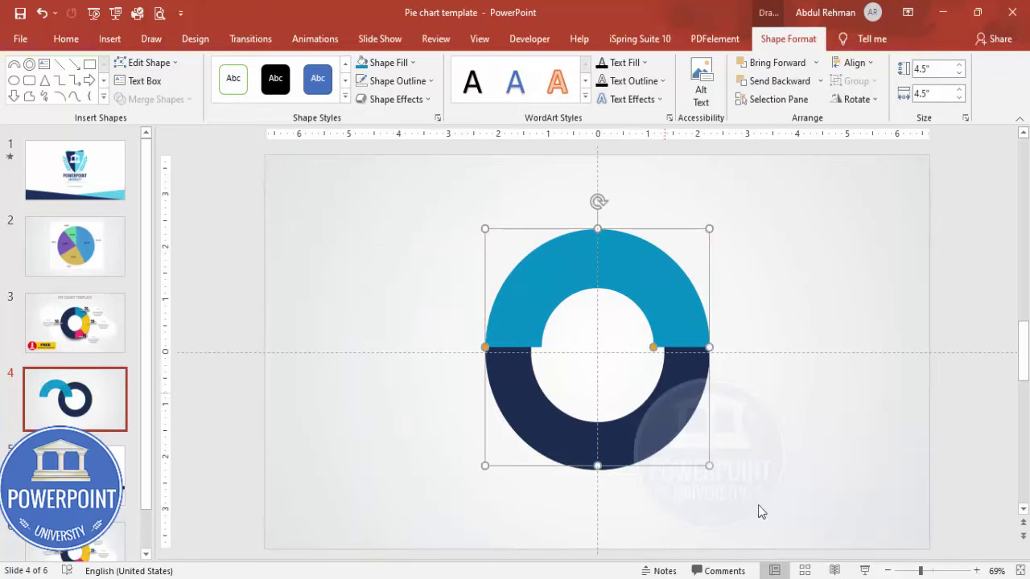
# Step: Drag the teal arc's adjustment handle until it covers only a short span clockwise from the top
pyautogui.click(937, 571)
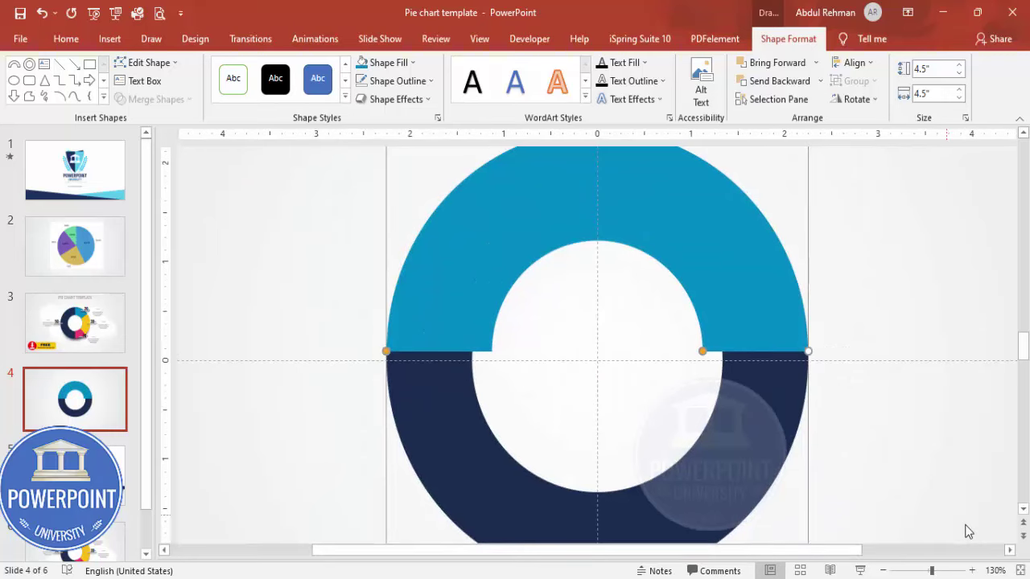
pyautogui.click(882, 570)
pyautogui.click(883, 570)
pyautogui.click(882, 570)
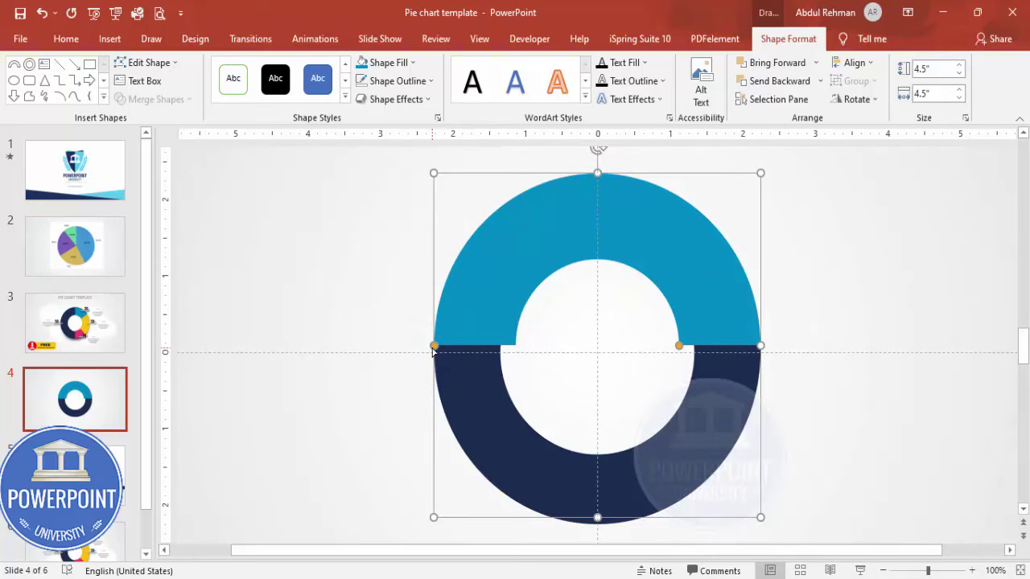
pyautogui.moveTo(433, 347); pyautogui.dragTo(596, 189)
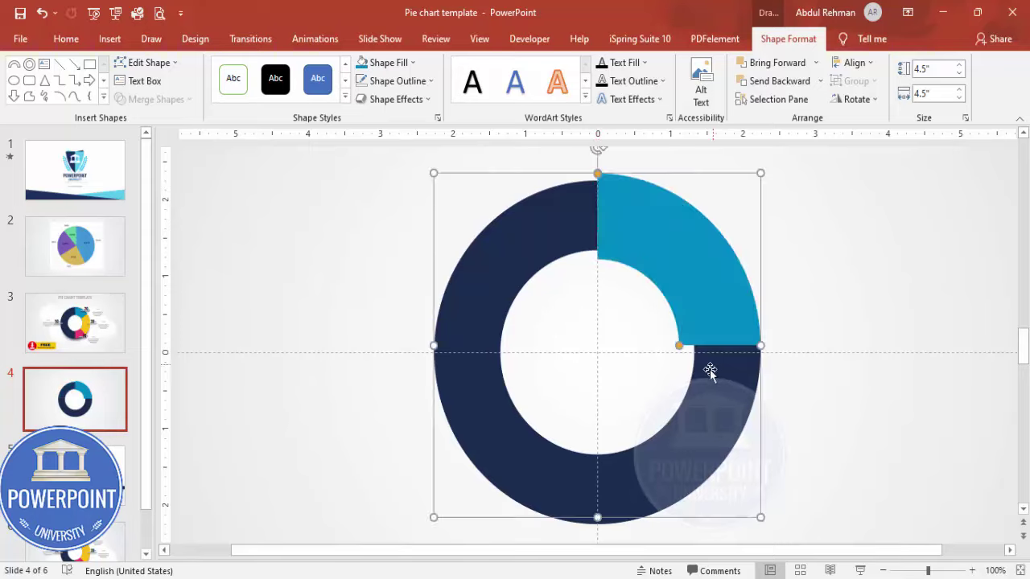
pyautogui.moveTo(682, 351); pyautogui.dragTo(676, 297)
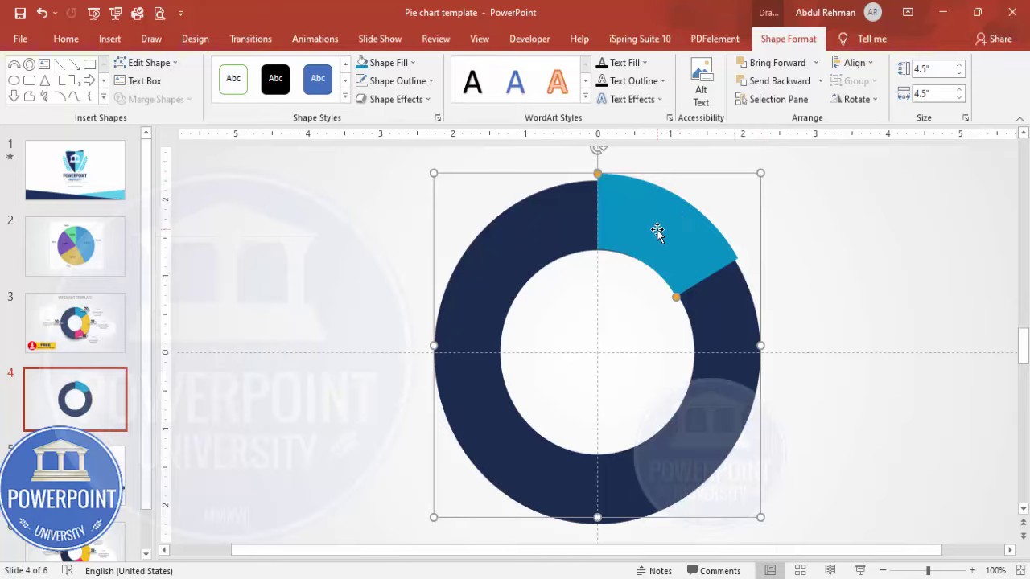
pyautogui.moveTo(675, 298); pyautogui.dragTo(683, 299)
# Step: Lengthen the selected arc slightly clockwise and recolour it yellow
pyautogui.click(800, 307)
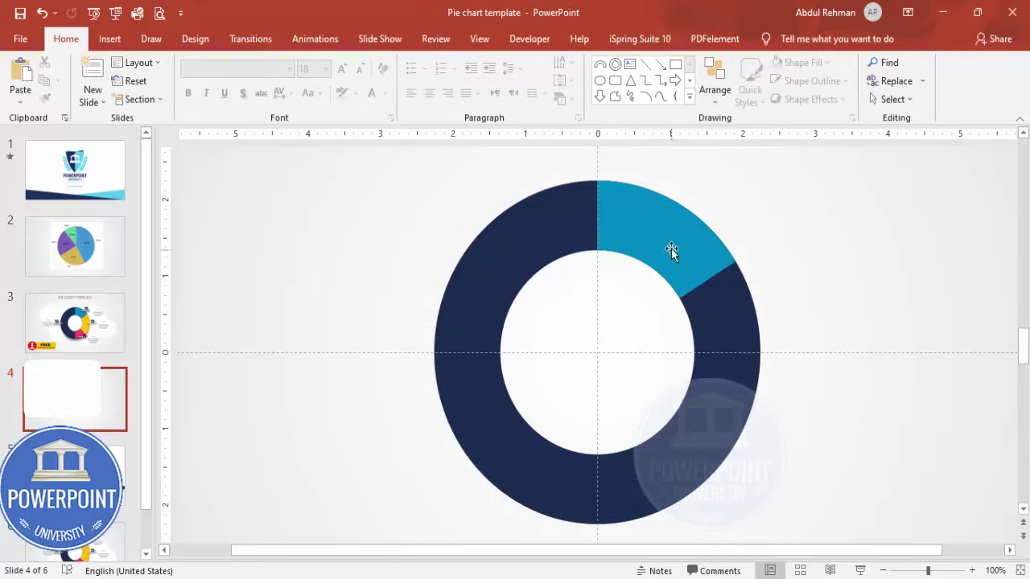
pyautogui.click(669, 244)
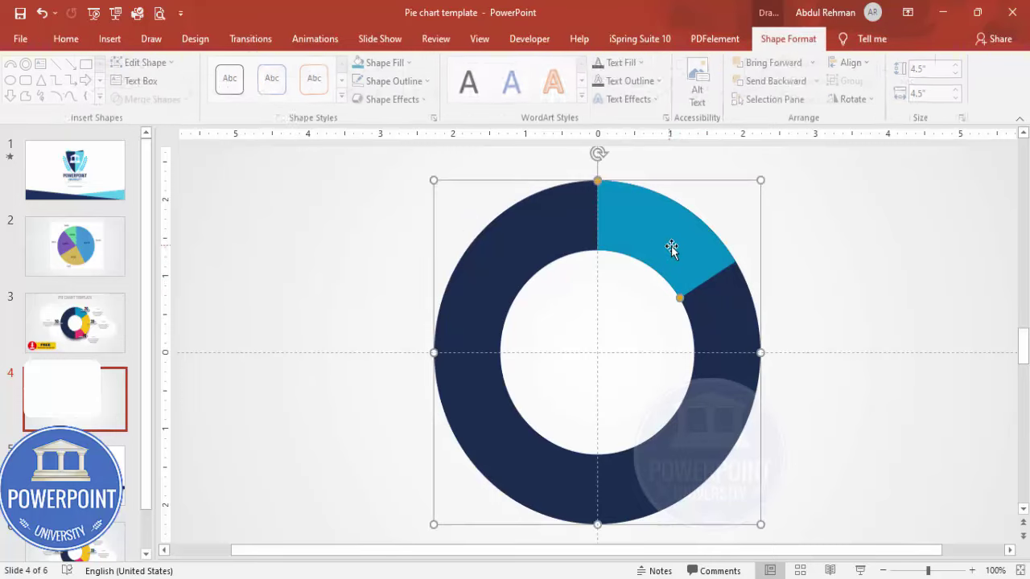
pyautogui.click(858, 287)
pyautogui.click(712, 261)
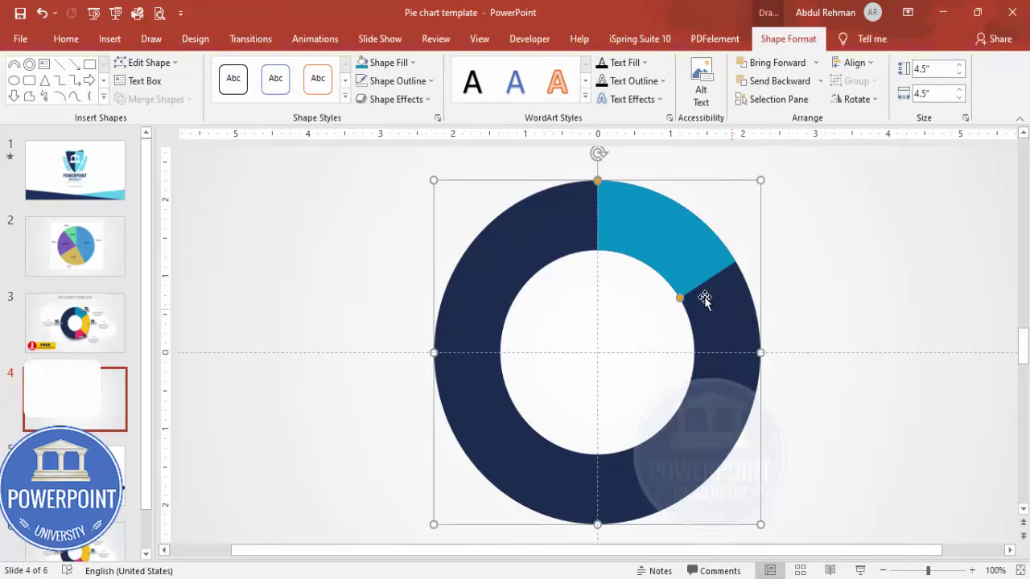
pyautogui.moveTo(696, 291); pyautogui.dragTo(710, 262)
pyautogui.click(389, 62)
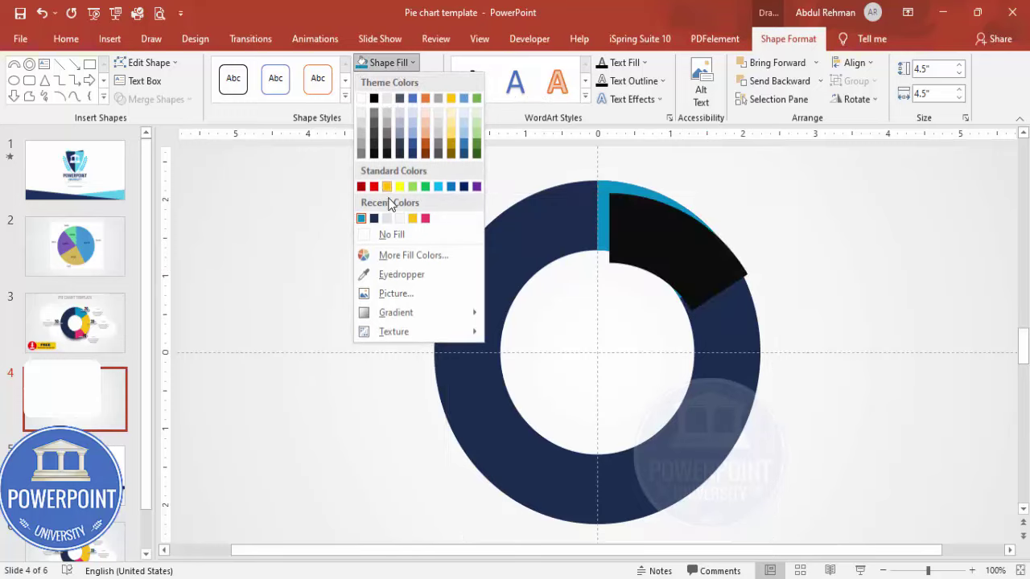
pyautogui.click(410, 212)
# Step: Align the yellow arc to the top, rotate it past the blue segment, and extend it down the right side
pyautogui.click(854, 63)
pyautogui.click(877, 100)
pyautogui.click(855, 63)
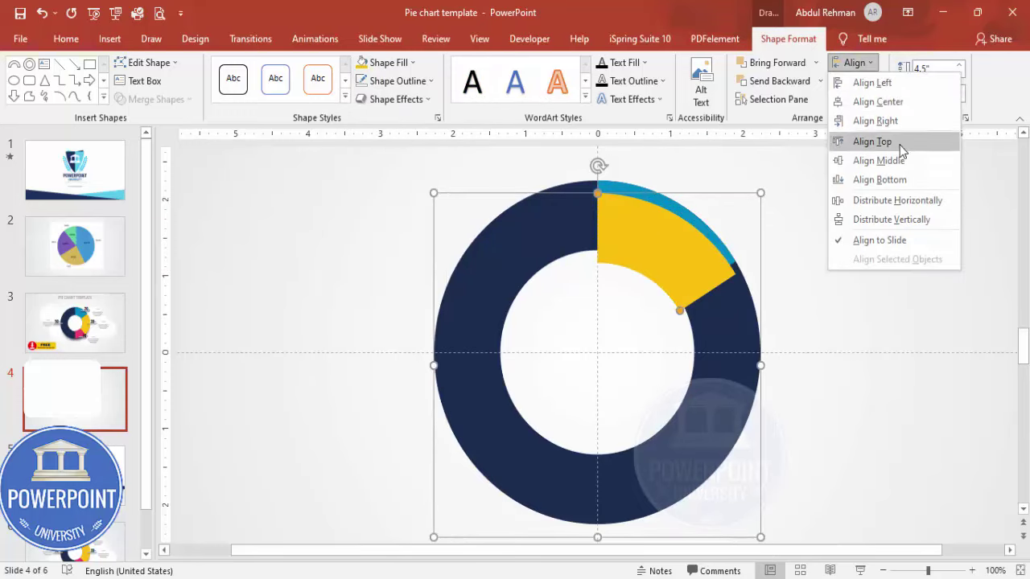
pyautogui.click(899, 161)
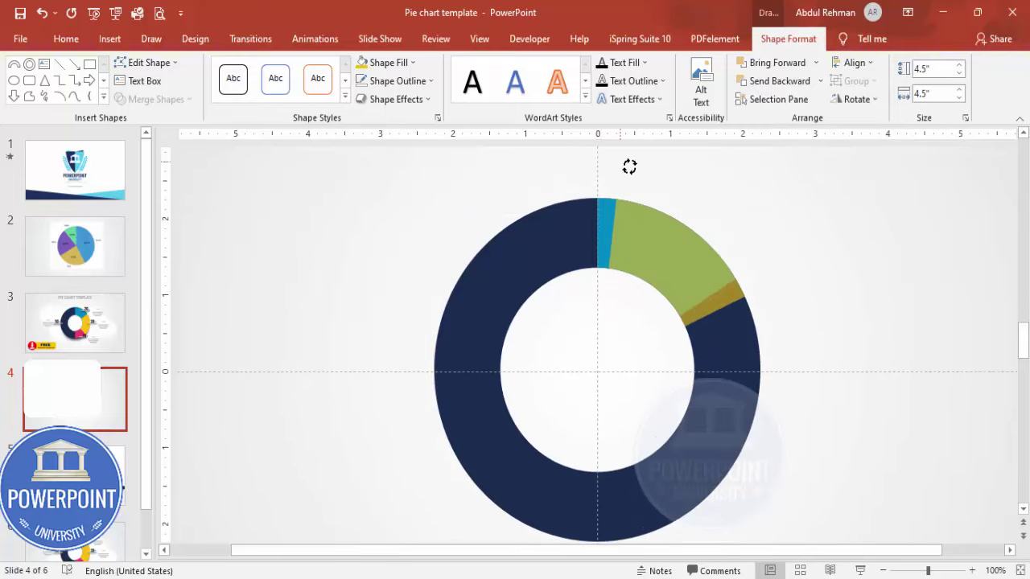
pyautogui.moveTo(627, 165); pyautogui.dragTo(744, 288)
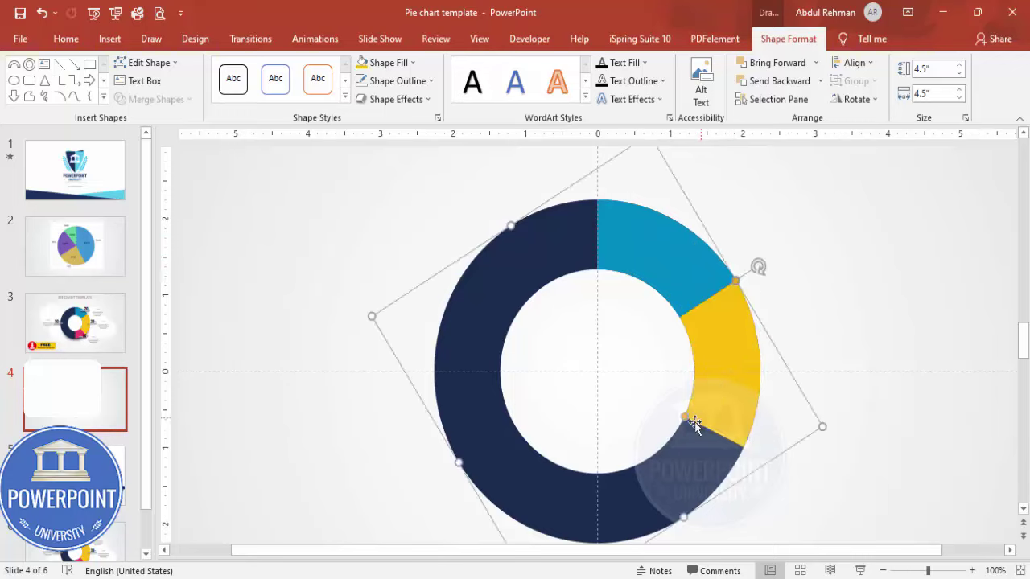
pyautogui.moveTo(685, 418); pyautogui.dragTo(677, 440)
# Step: Make the copied arc pink and centre it horizontally and vertically on the slide
pyautogui.click(822, 435)
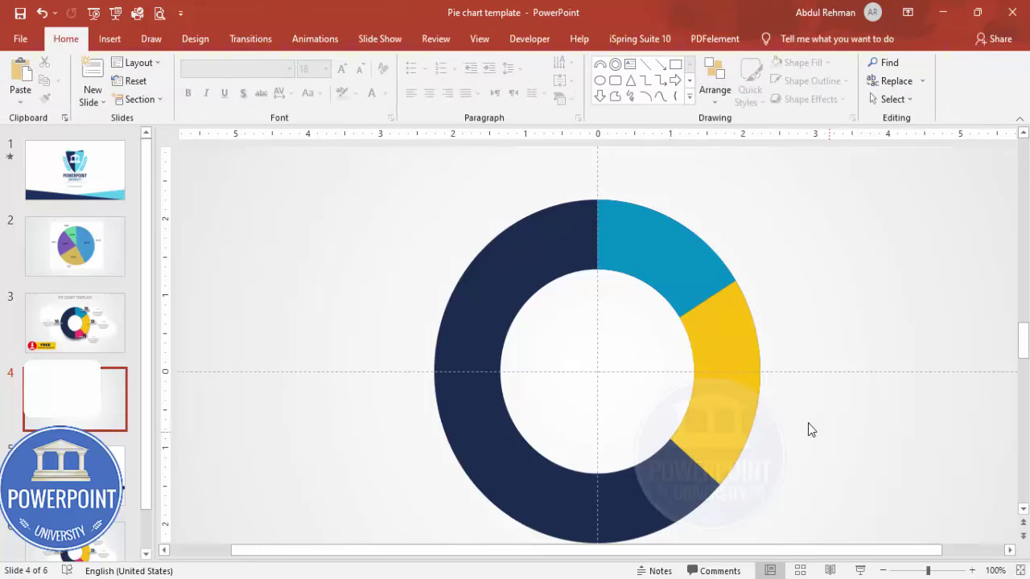
pyautogui.click(748, 375)
pyautogui.scroll(-2, 767, 372)
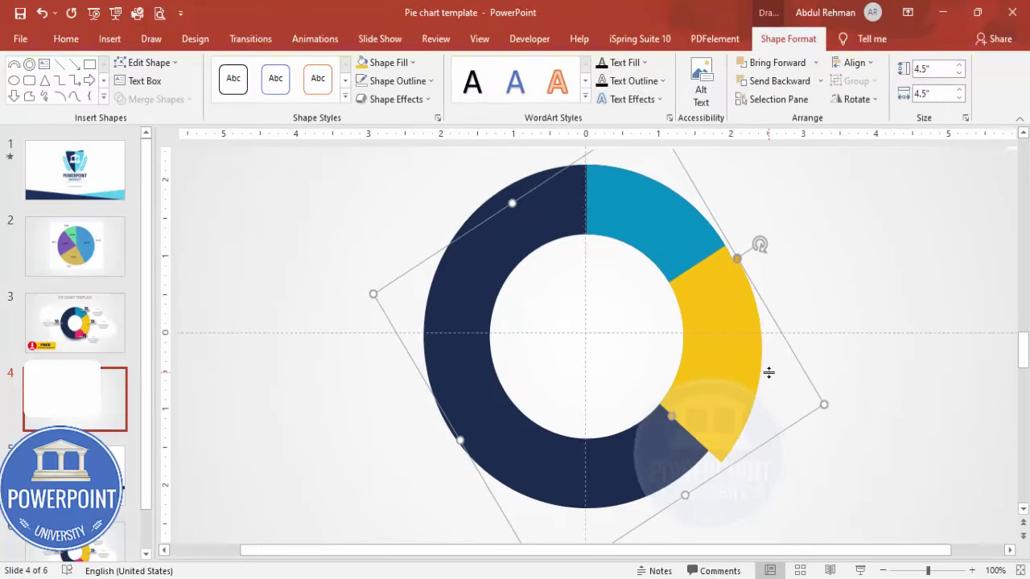
pyautogui.click(397, 64)
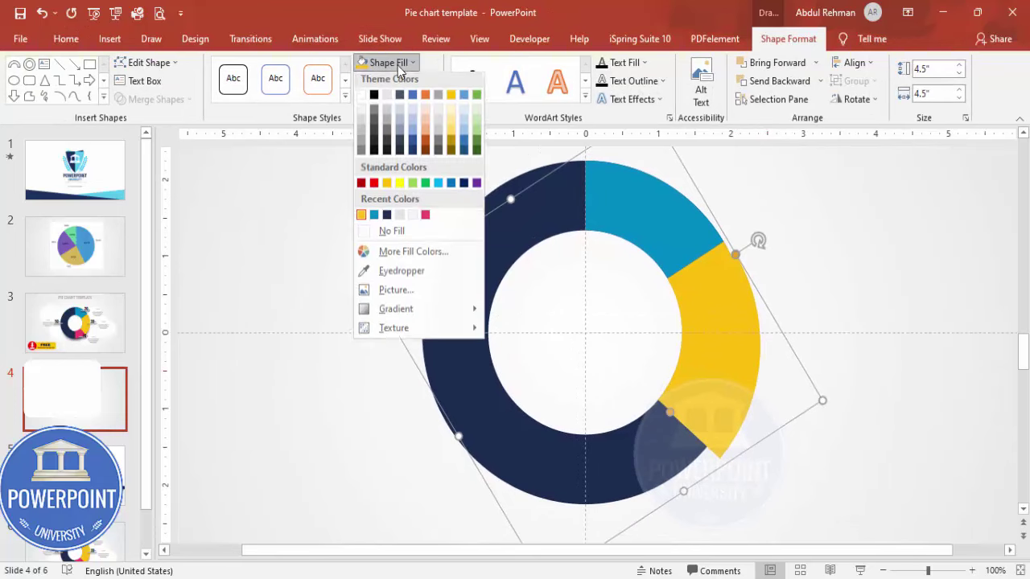
pyautogui.click(425, 214)
pyautogui.click(855, 63)
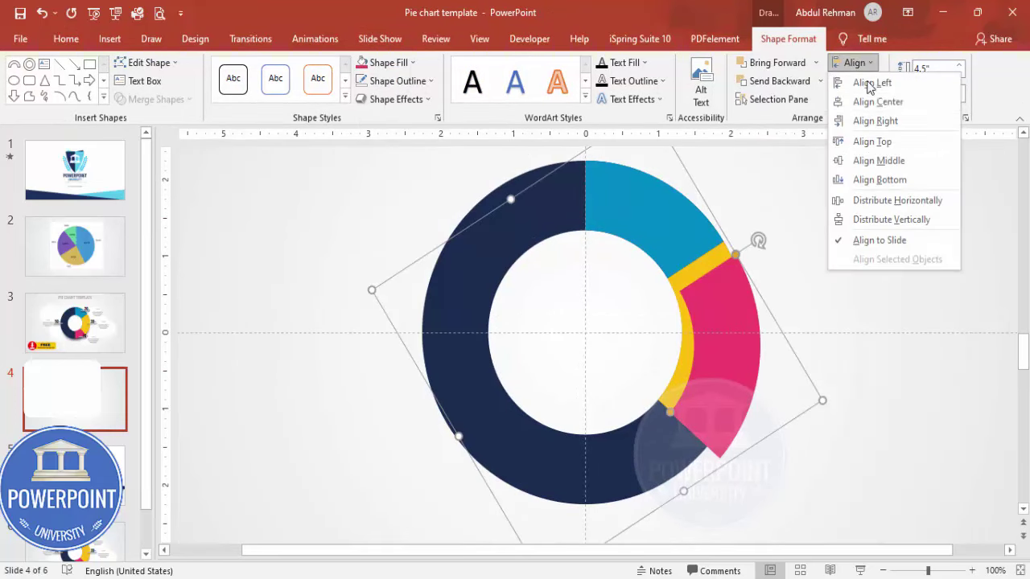
pyautogui.click(876, 101)
pyautogui.click(855, 62)
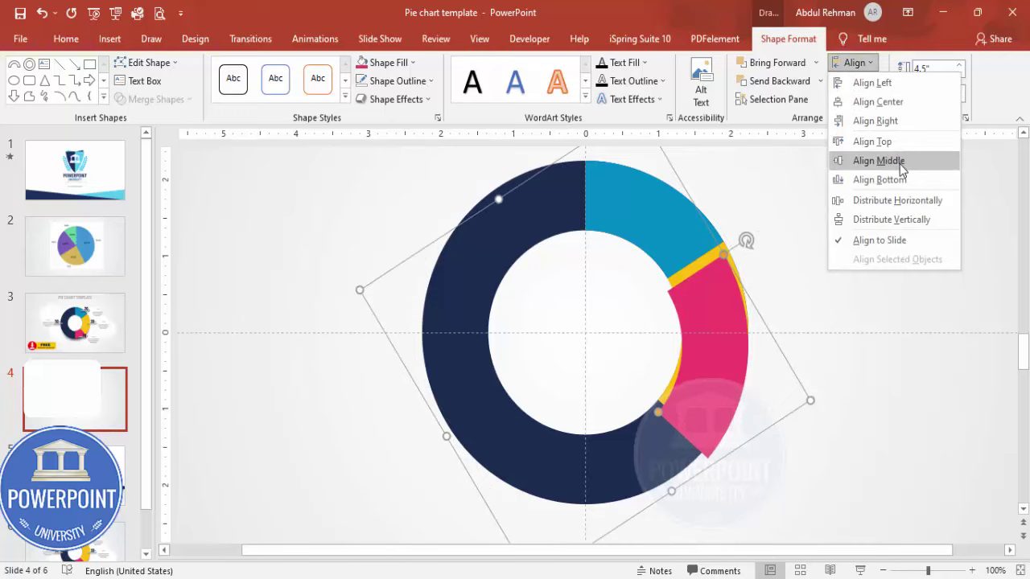
pyautogui.click(895, 159)
# Step: Rotate the pink arc to the lower right and extend it to the bottom centre
pyautogui.moveTo(746, 228); pyautogui.dragTo(711, 449)
pyautogui.moveTo(546, 427); pyautogui.dragTo(586, 440)
pyautogui.click(829, 416)
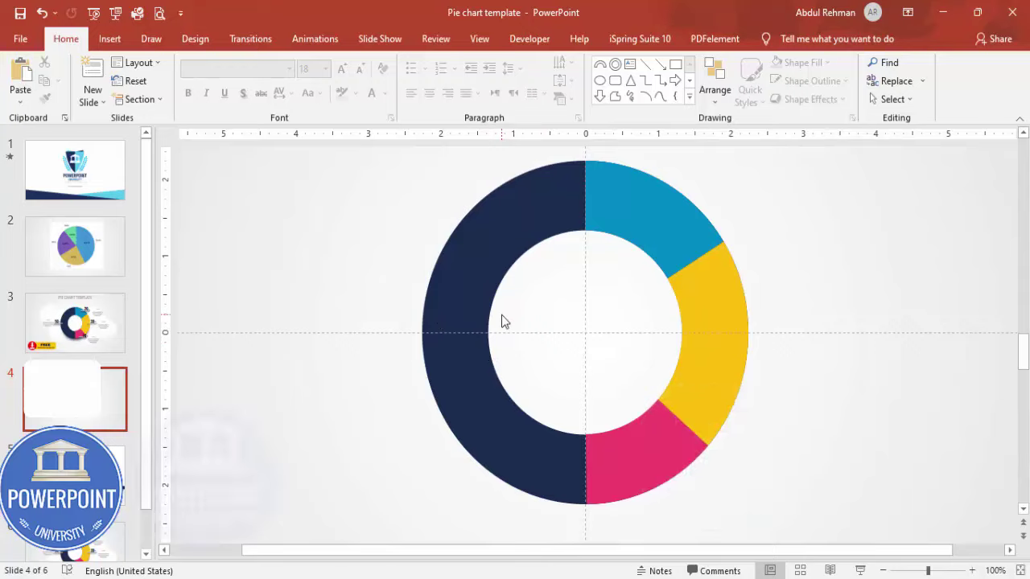
# Step: Draw a small fully rounded rectangle with no outline to the left of the ring
pyautogui.click(110, 38)
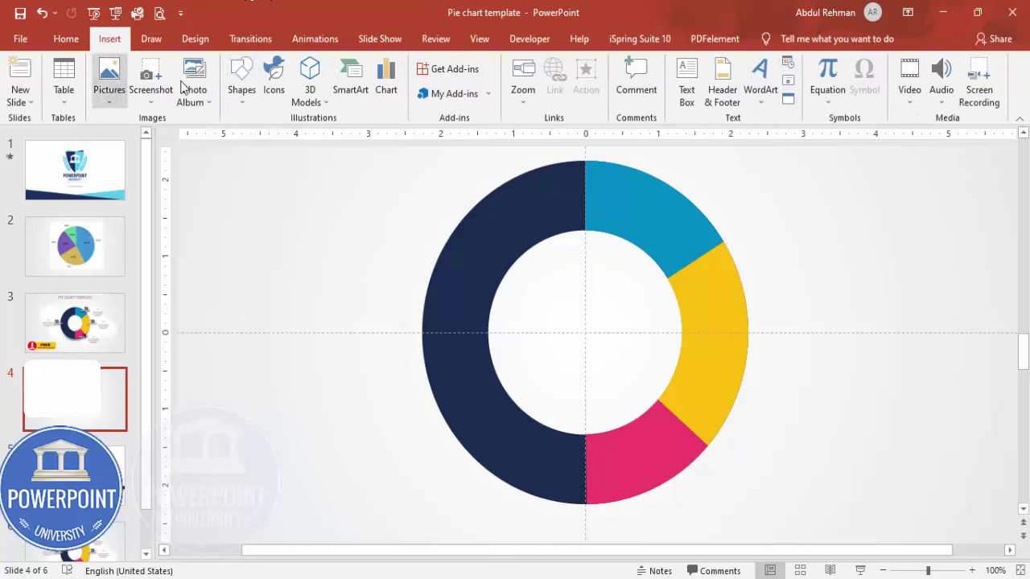
pyautogui.click(245, 93)
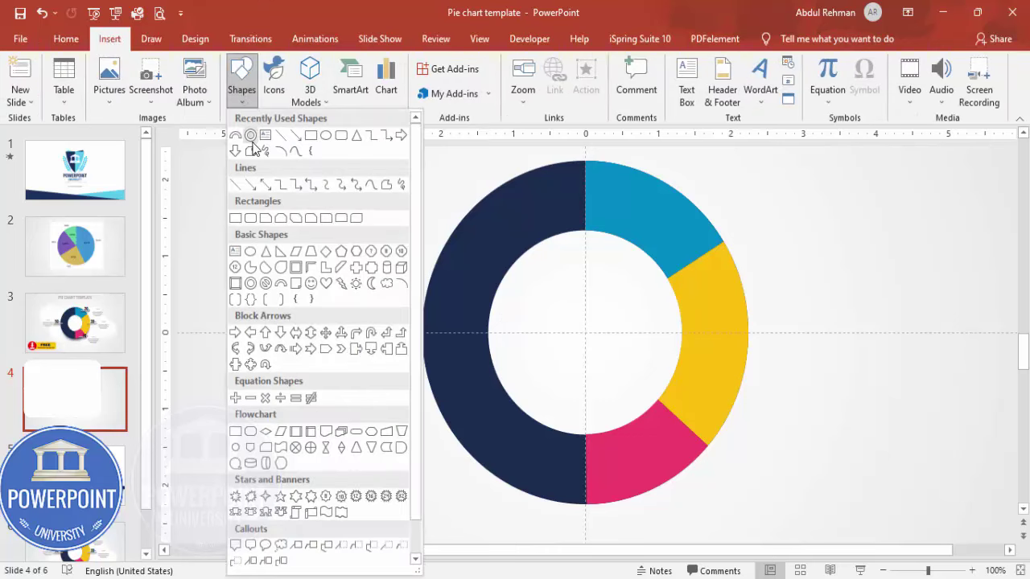
pyautogui.click(250, 219)
pyautogui.moveTo(285, 294); pyautogui.dragTo(385, 323)
pyautogui.moveTo(295, 296); pyautogui.dragTo(304, 301)
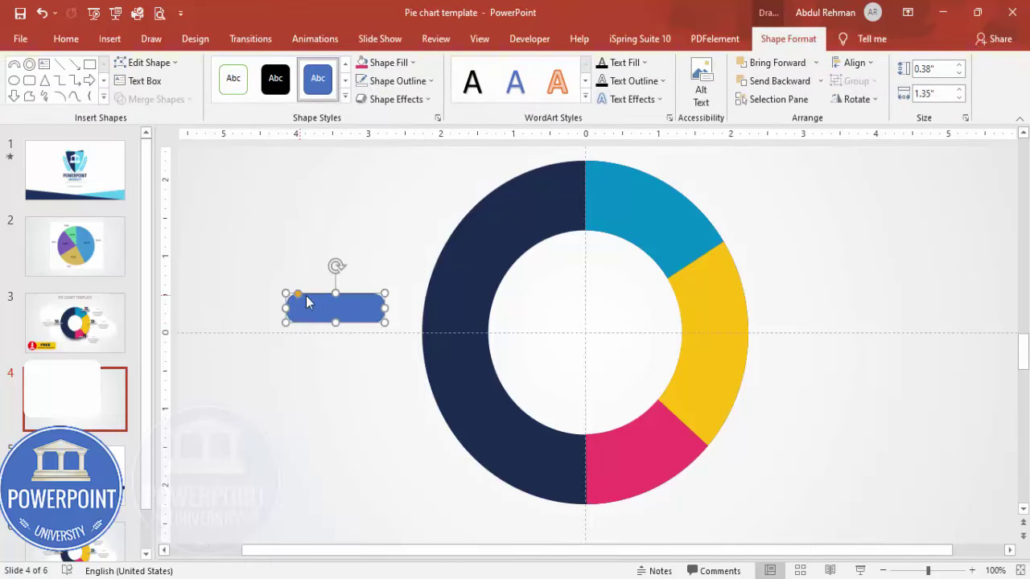
pyautogui.click(396, 81)
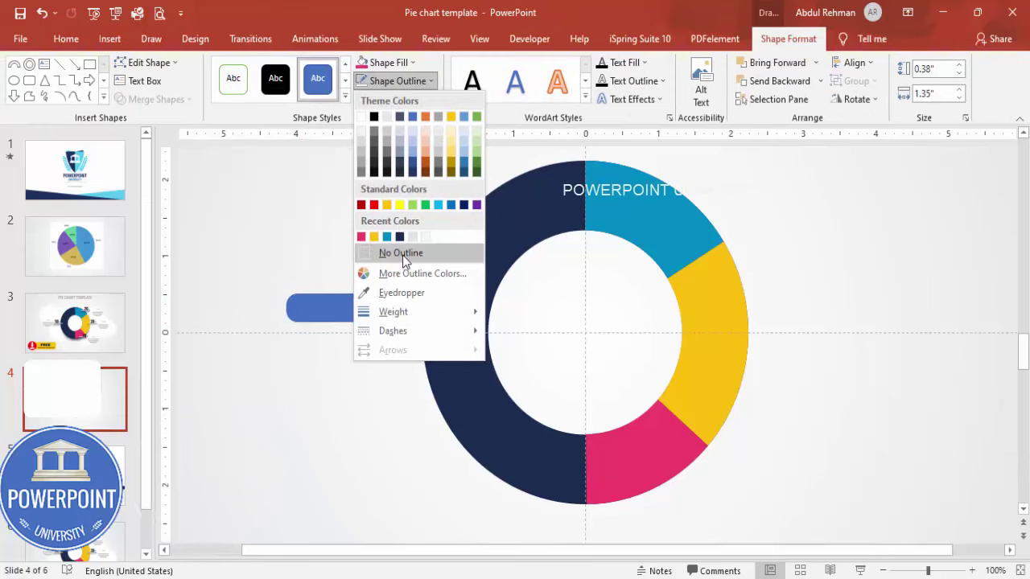
pyautogui.click(402, 251)
pyautogui.click(392, 63)
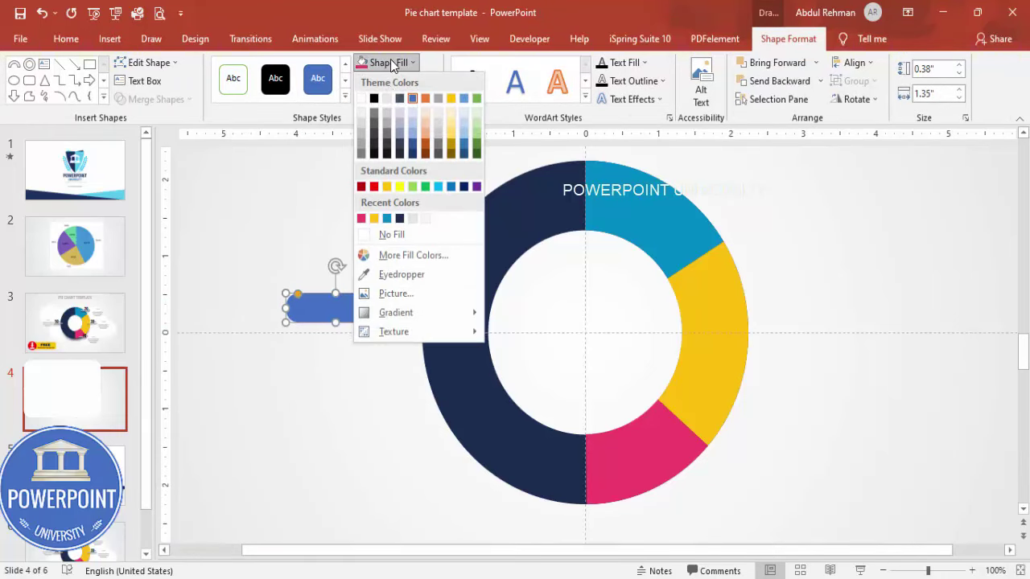
pyautogui.rightClick(312, 306)
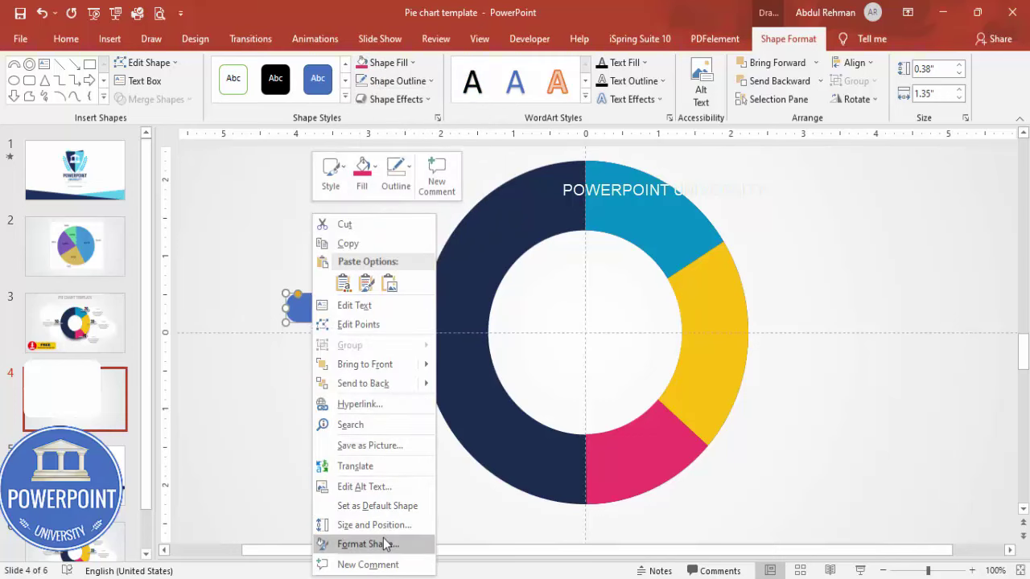
# Step: Fill the bar with a two-stop gradient running from dark grey to white
pyautogui.click(912, 365)
pyautogui.click(876, 233)
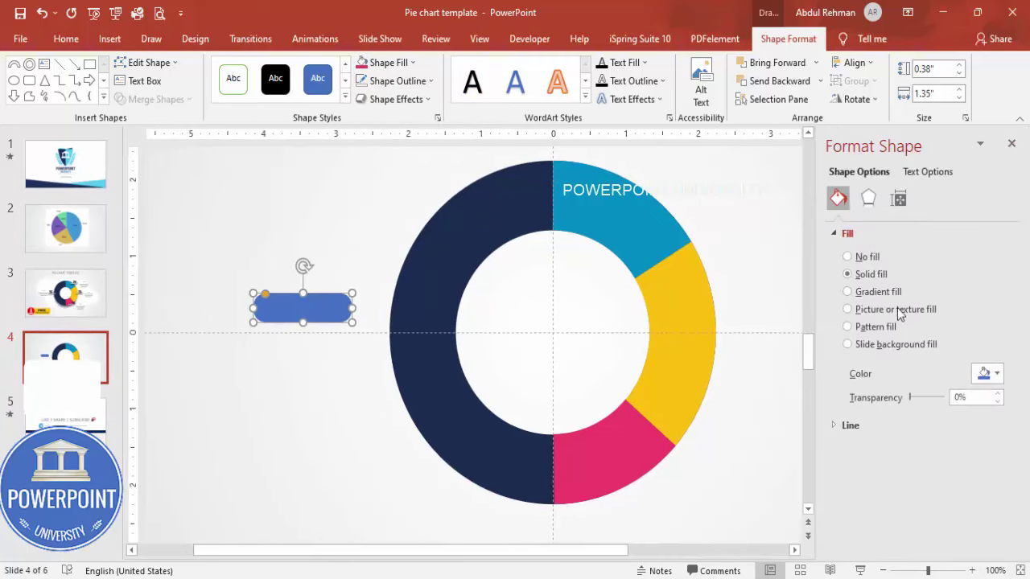
pyautogui.click(877, 292)
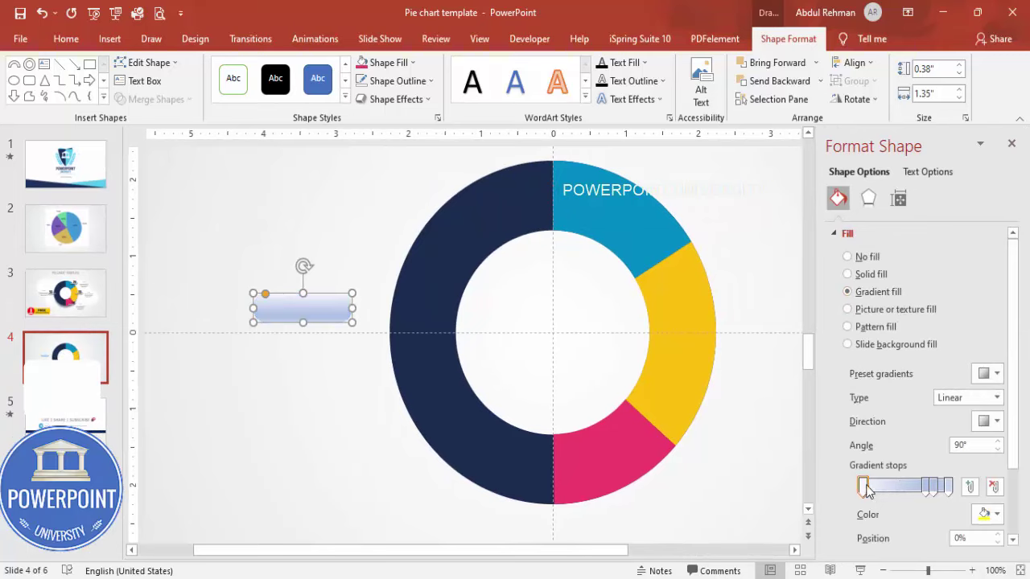
pyautogui.click(990, 514)
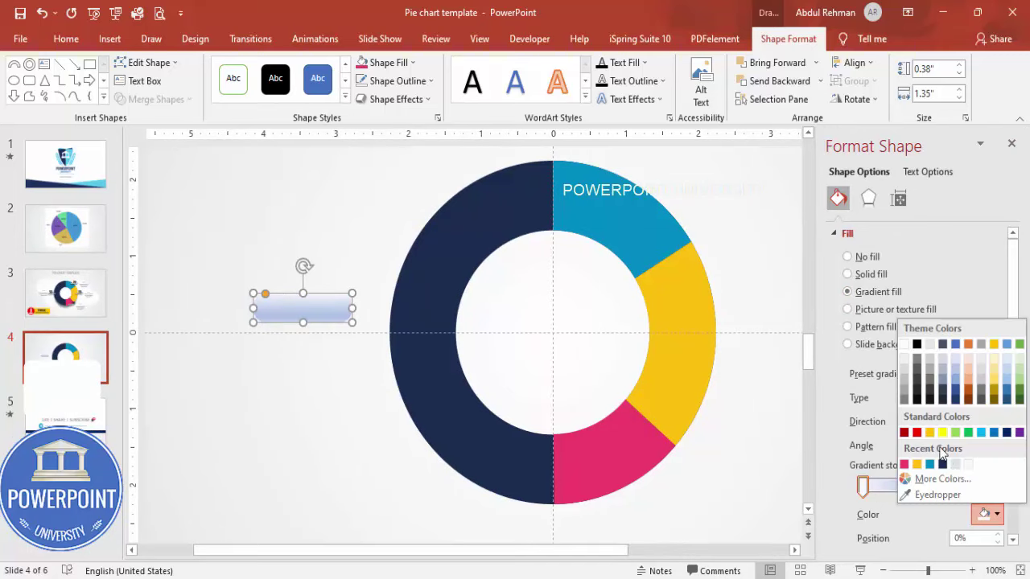
pyautogui.click(917, 400)
pyautogui.moveTo(931, 488); pyautogui.dragTo(925, 487)
pyautogui.click(992, 486)
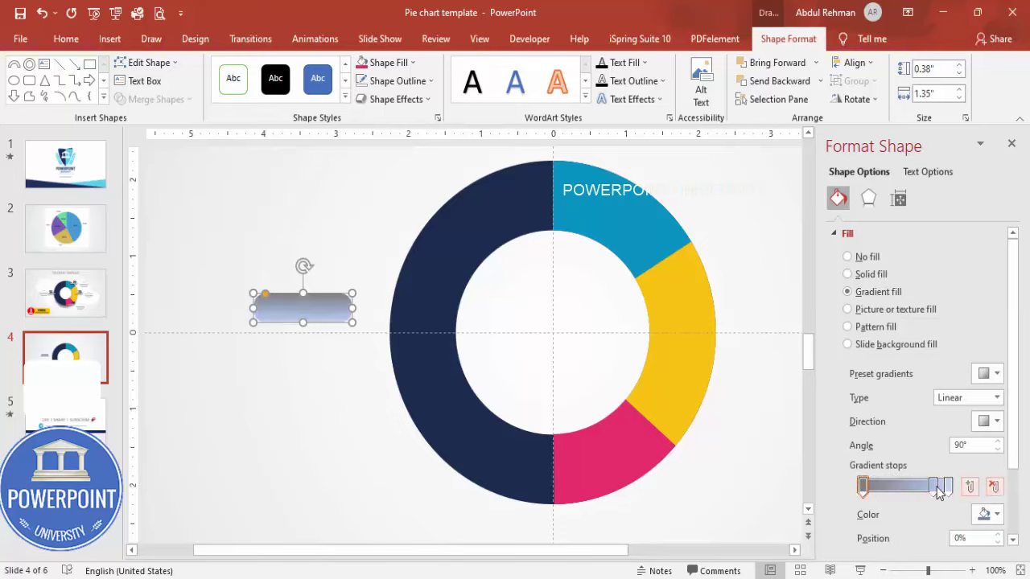
pyautogui.click(992, 486)
pyautogui.click(993, 486)
pyautogui.click(947, 486)
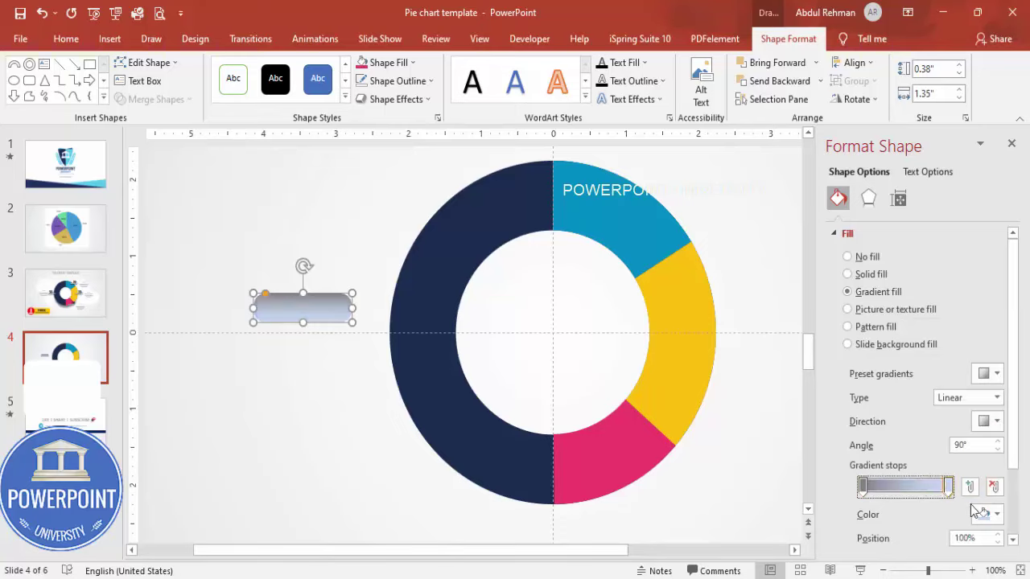
pyautogui.click(988, 514)
pyautogui.click(905, 344)
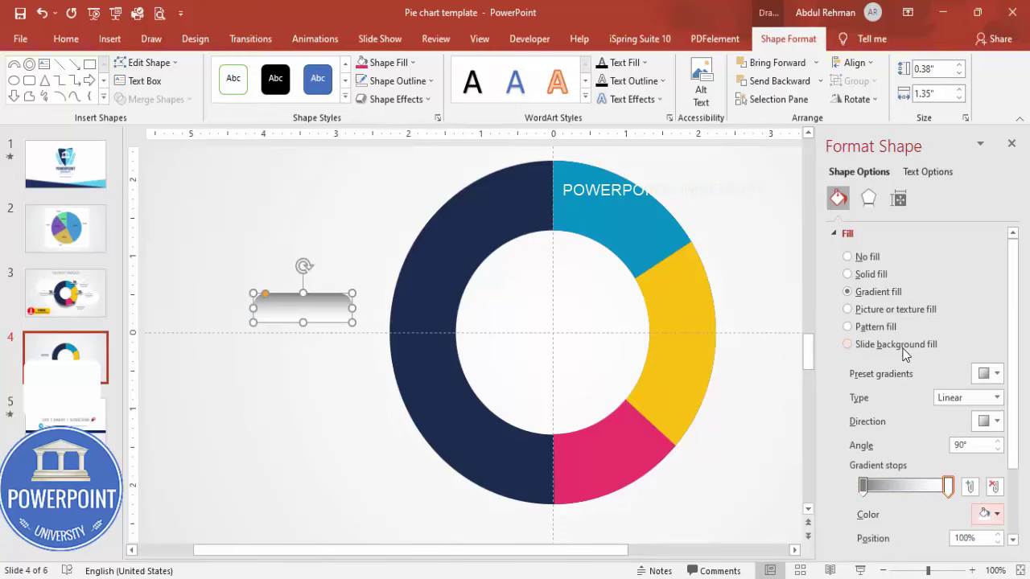
# Step: Set the gradient to a horizontal 0° direction and remove the bar's outline
pyautogui.click(996, 421)
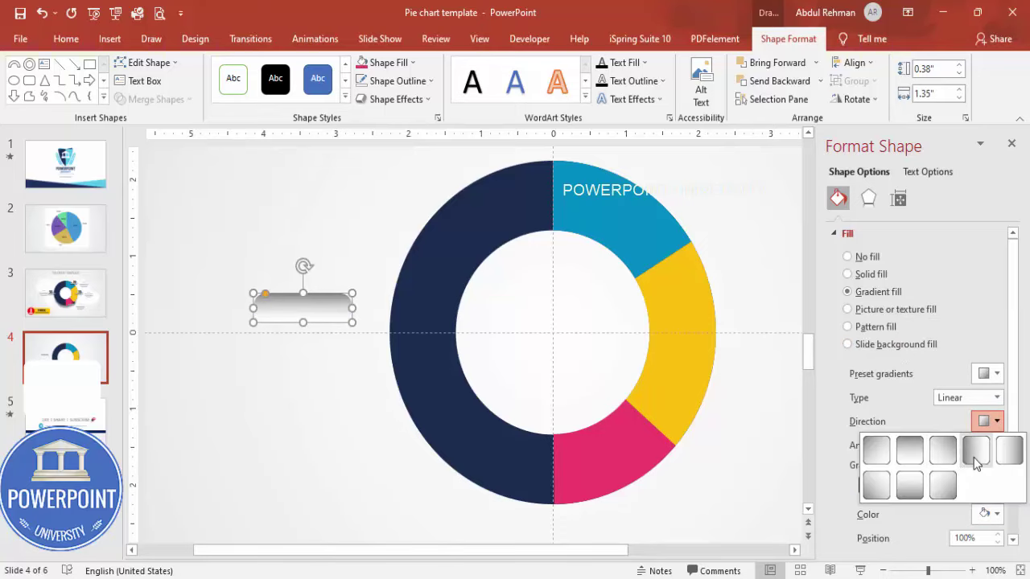
pyautogui.click(976, 464)
pyautogui.click(414, 81)
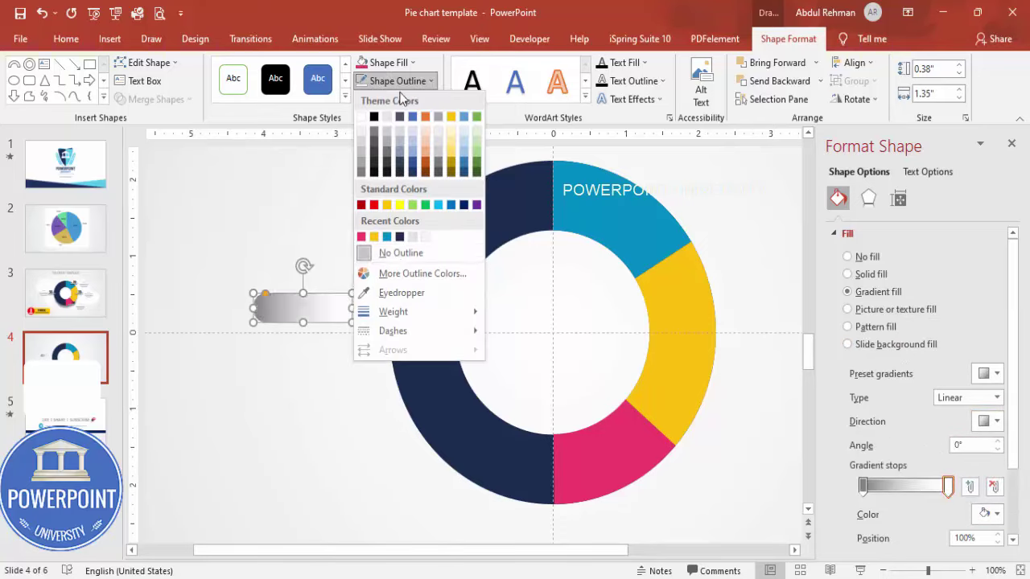
pyautogui.click(406, 255)
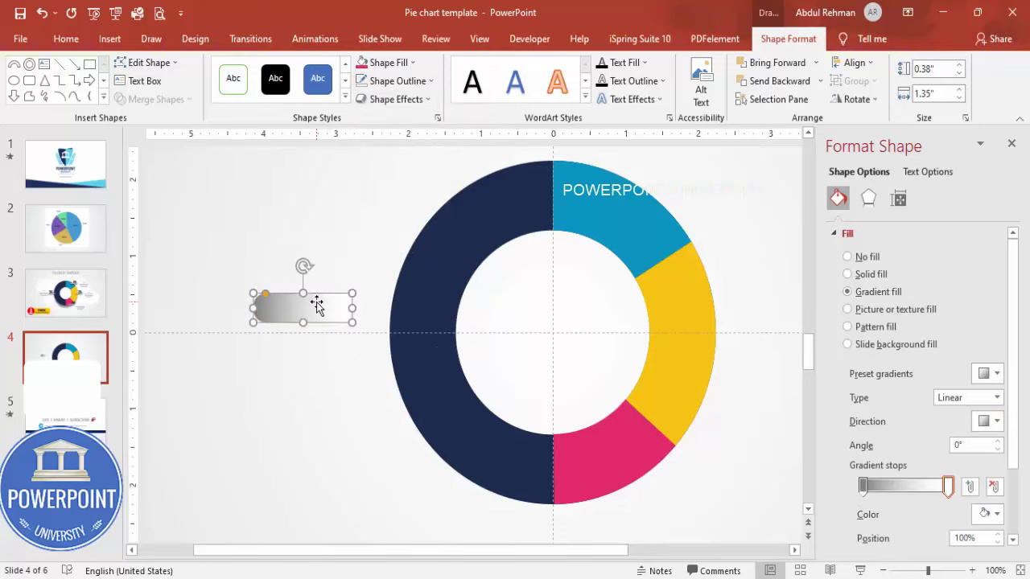
# Step: Apply a relaxed perspective 3-D rotation preset to the bar
pyautogui.click(872, 200)
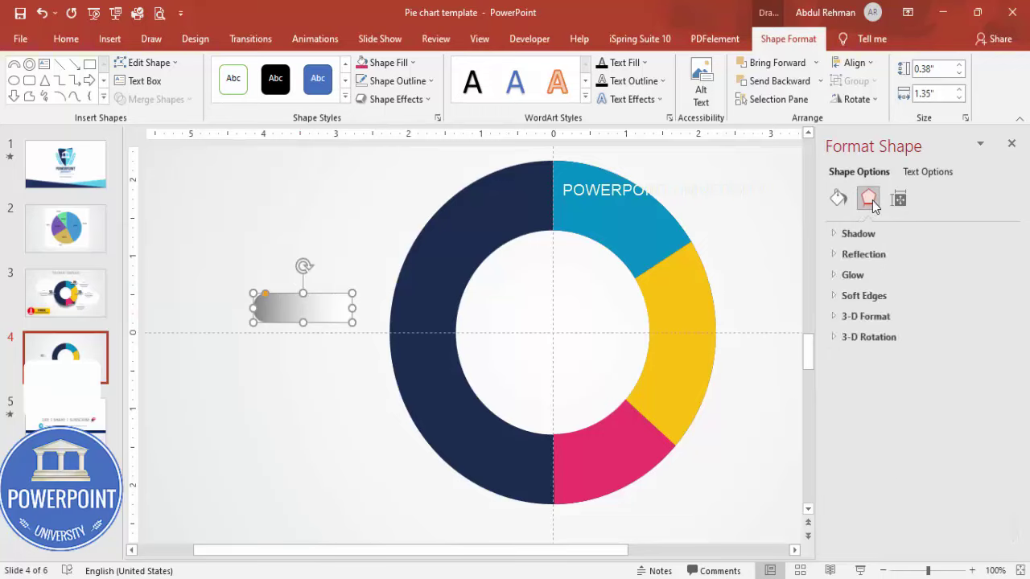
pyautogui.click(891, 337)
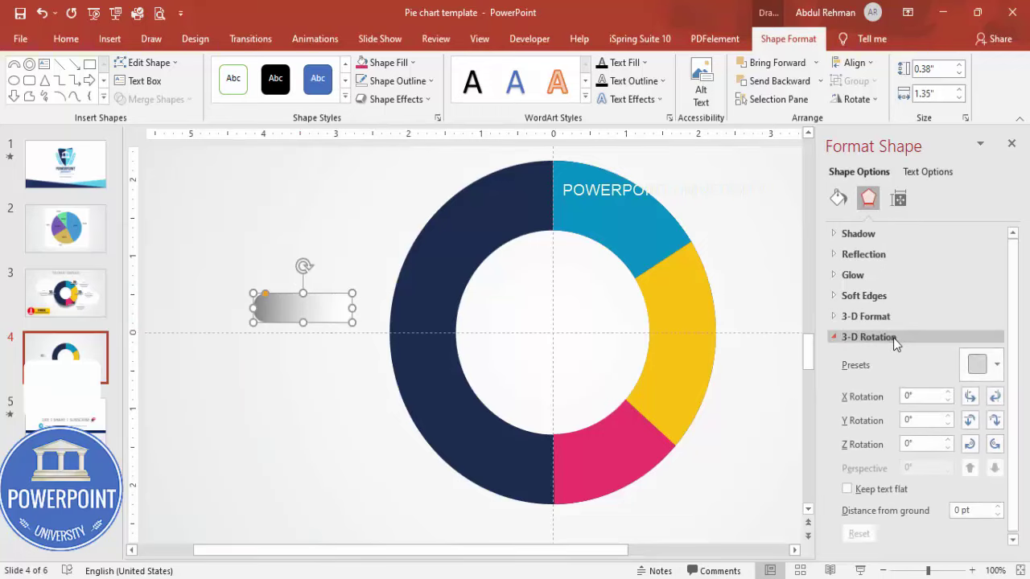
pyautogui.click(975, 366)
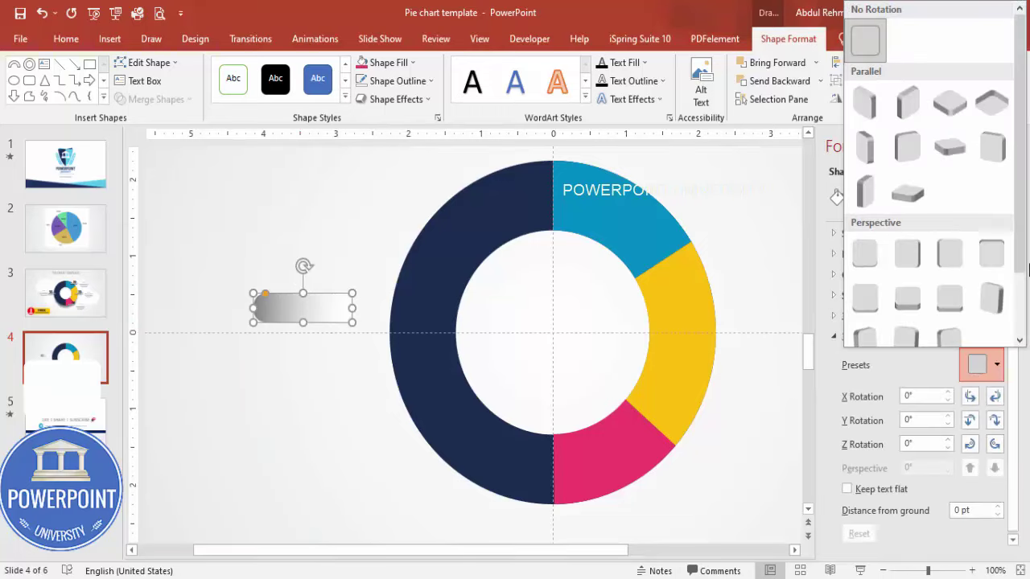
pyautogui.moveTo(1022, 270); pyautogui.dragTo(1022, 327)
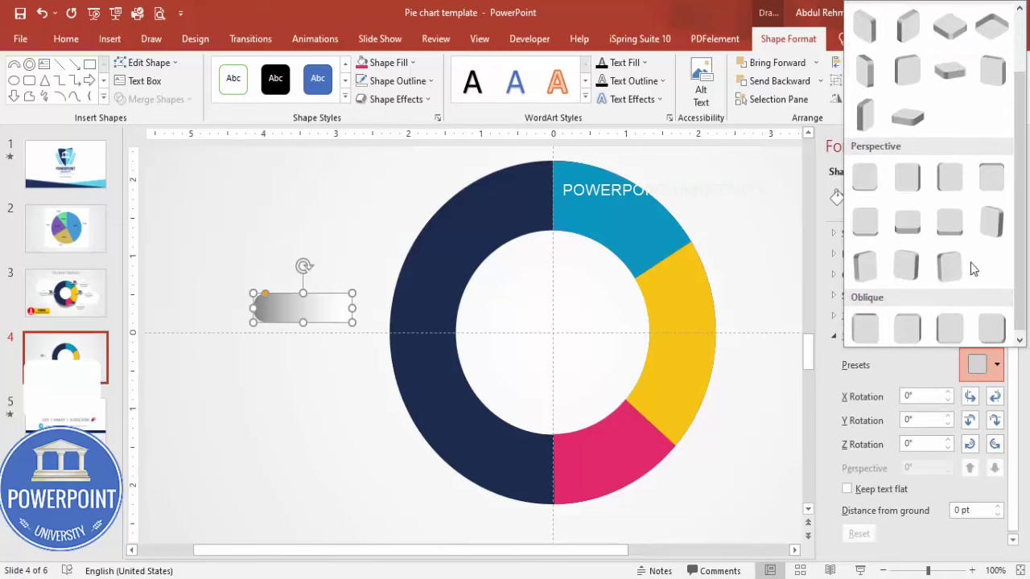
pyautogui.click(909, 225)
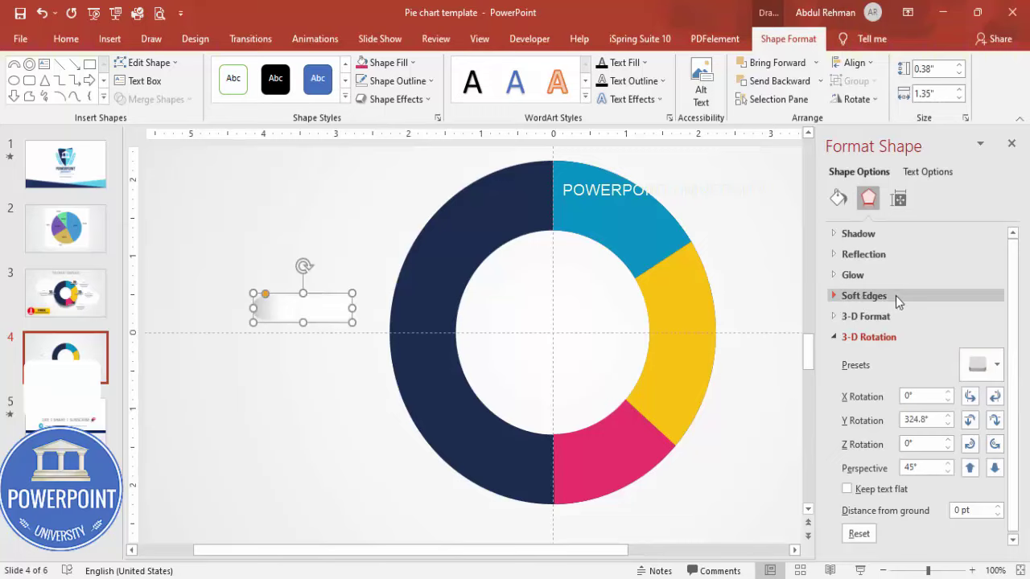
# Step: Give the bar 0.5 pt depth, turn its Y rotation to about 275°, and set it against the ring's left edge
pyautogui.click(897, 317)
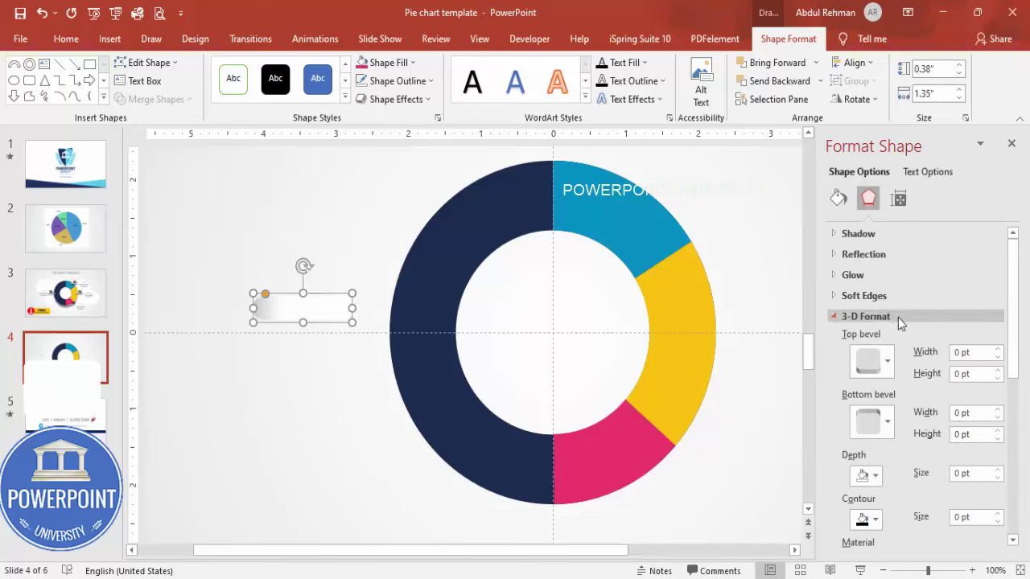
pyautogui.click(997, 469)
pyautogui.moveTo(1022, 362); pyautogui.dragTo(1022, 515)
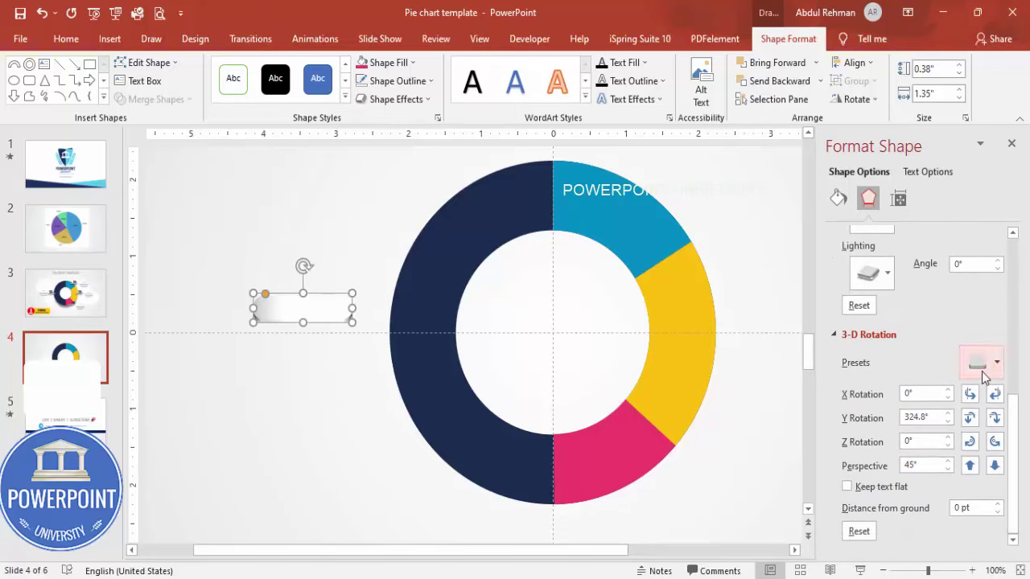
pyautogui.click(995, 419)
pyautogui.click(995, 418)
pyautogui.click(995, 418)
pyautogui.click(995, 418)
pyautogui.click(995, 418)
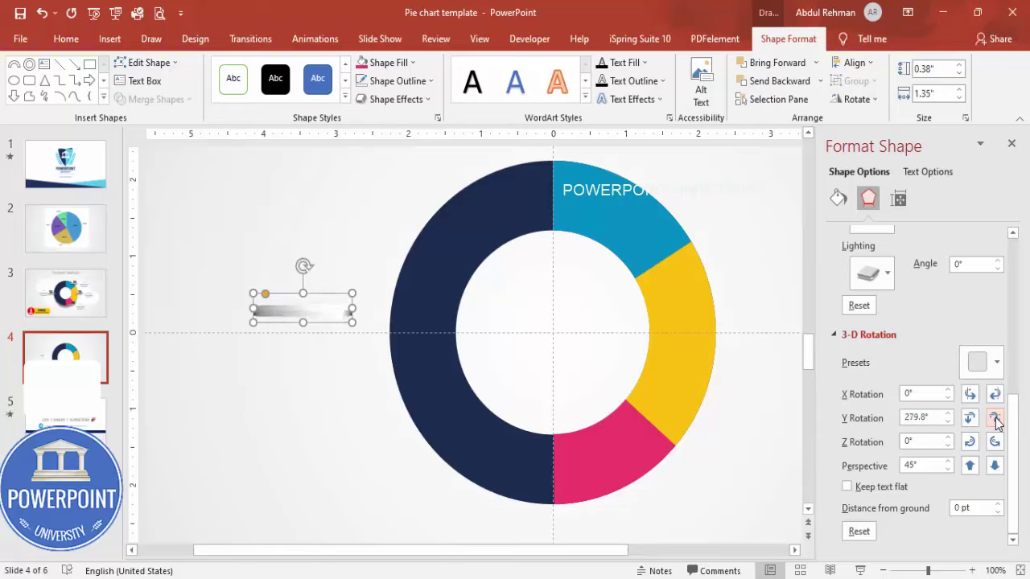
pyautogui.moveTo(316, 316); pyautogui.dragTo(700, 211)
# Step: Duplicate the pointer bar onto the yellow segment and flip its gradient direction to 180°
pyautogui.click(345, 373)
pyautogui.hotkey('ctrl', 'd')
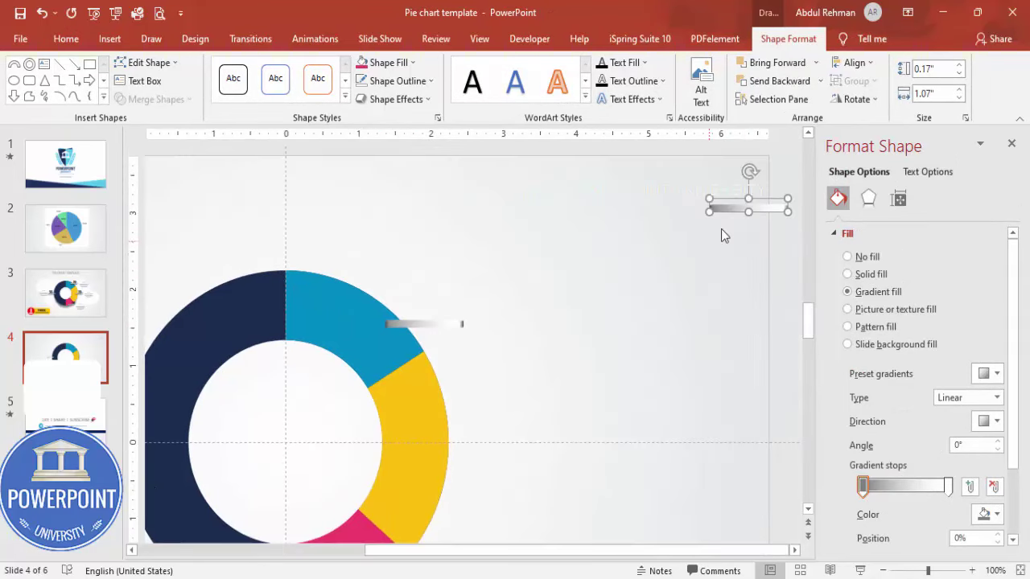
pyautogui.moveTo(770, 210); pyautogui.dragTo(495, 441)
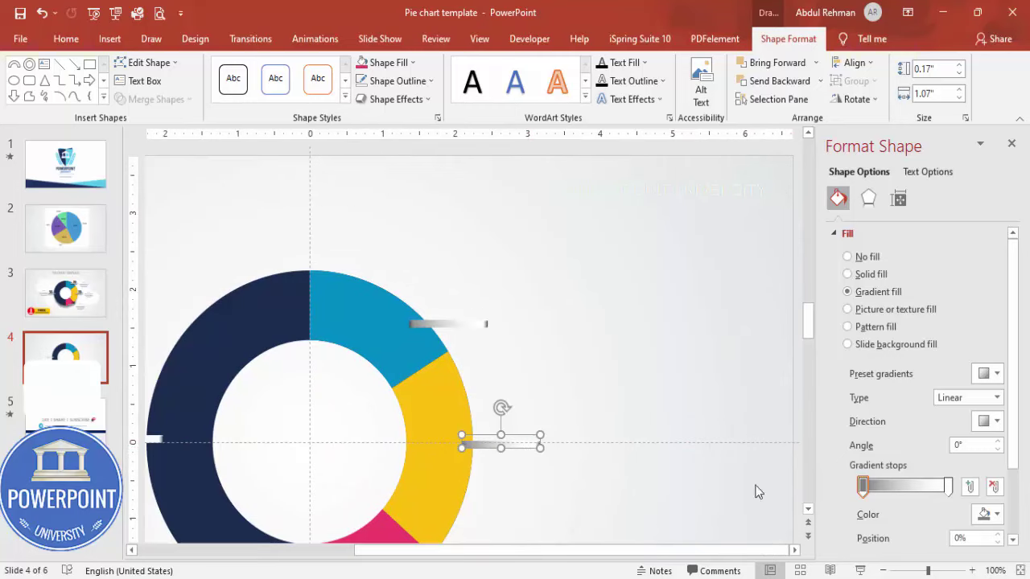
pyautogui.click(996, 420)
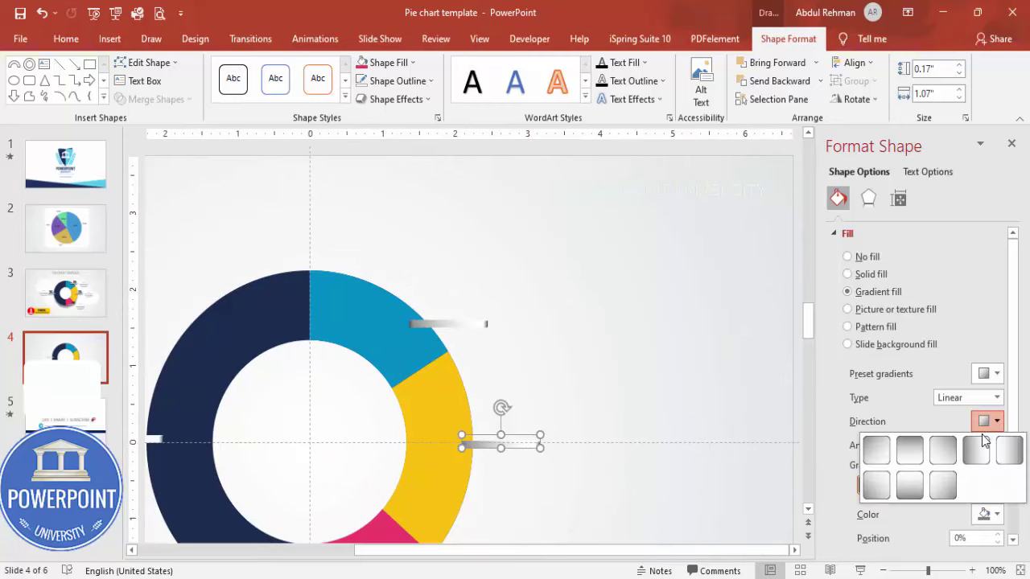
pyautogui.click(1008, 455)
pyautogui.click(650, 421)
# Step: Place another copy of the bar below the pink segment and fit the slide in view
pyautogui.scroll(-3, 636, 405)
pyautogui.click(514, 331)
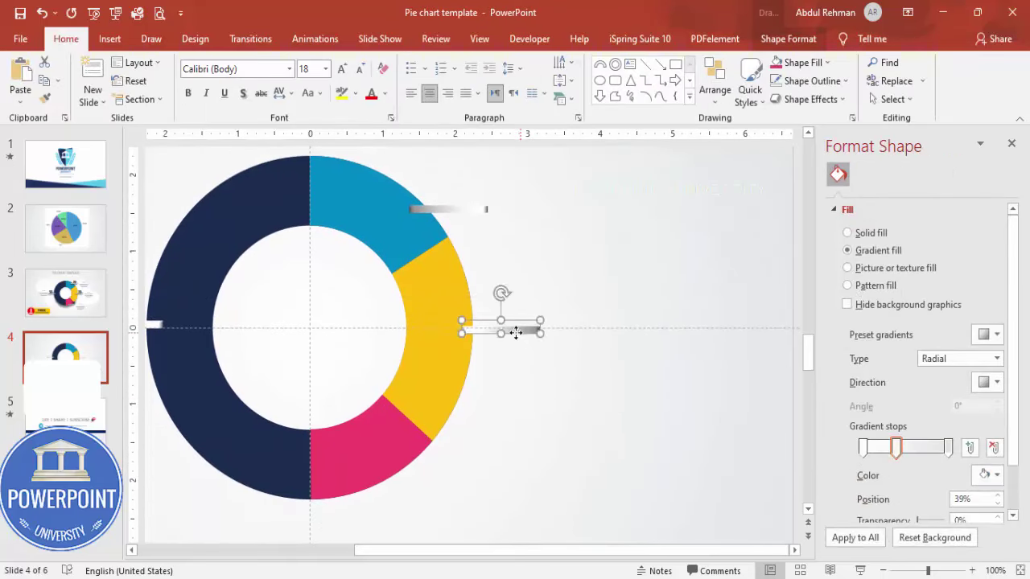
pyautogui.moveTo(531, 340); pyautogui.dragTo(425, 478)
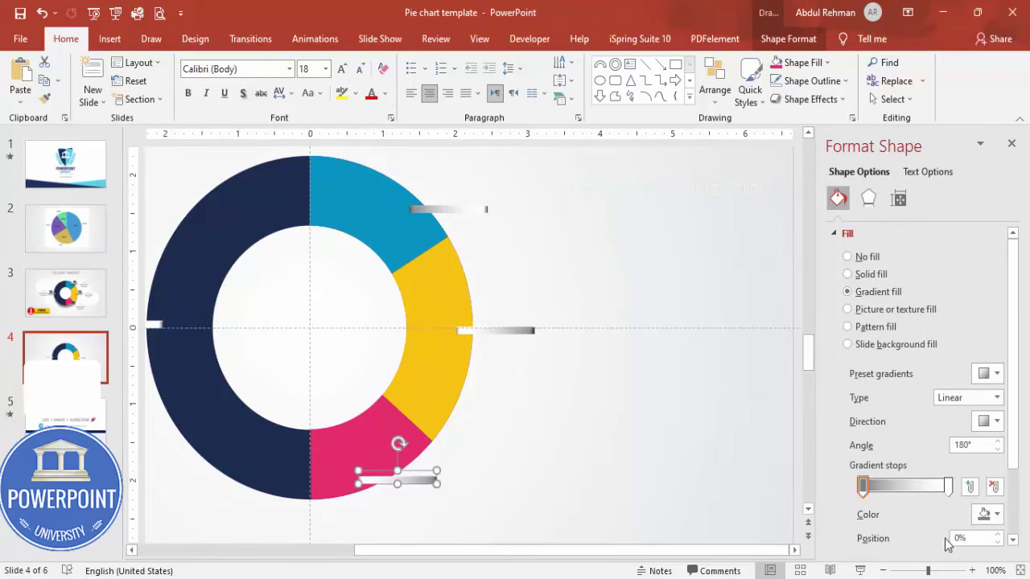
pyautogui.click(1012, 570)
pyautogui.click(628, 404)
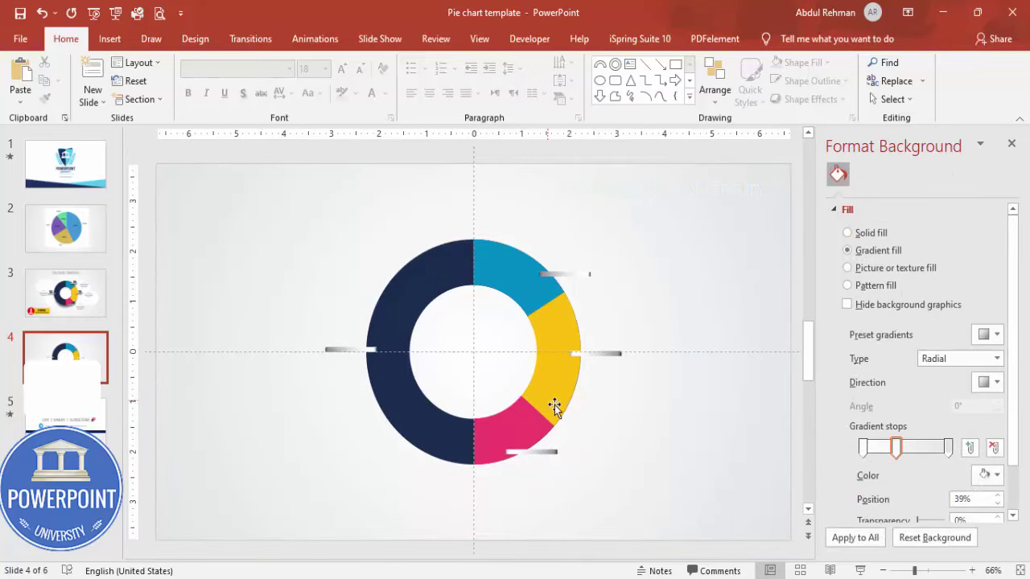
# Step: Add a text box reading 50 left of the donut, formatted bold, 36 pt, Oswald
pyautogui.click(109, 39)
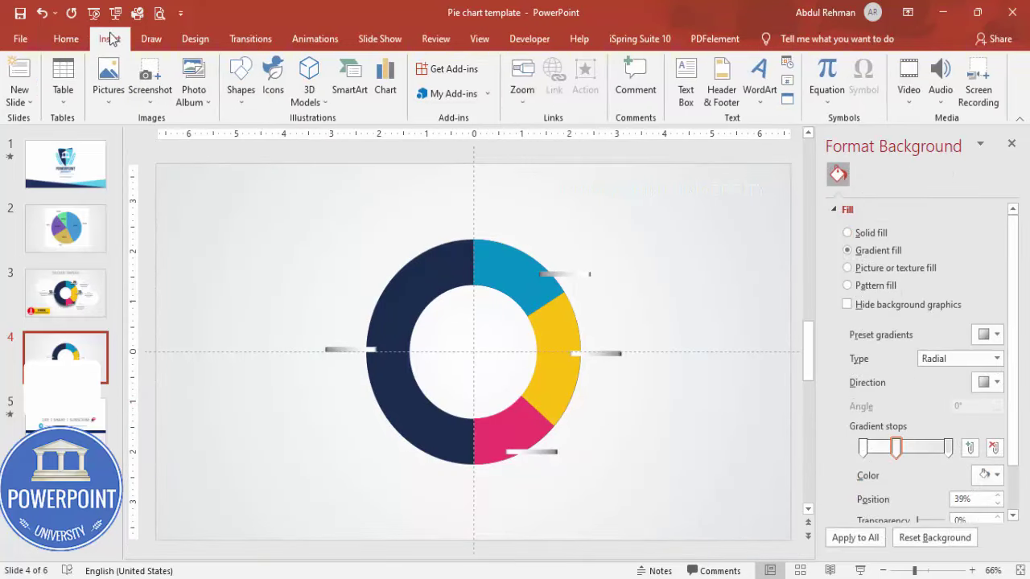
pyautogui.click(686, 70)
pyautogui.moveTo(304, 268); pyautogui.dragTo(354, 294)
pyautogui.write('50')
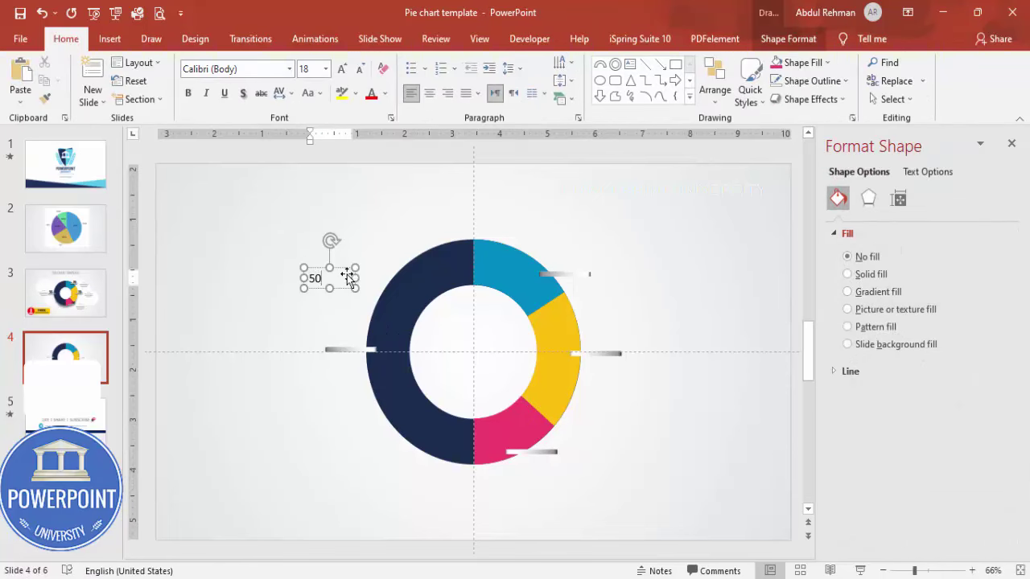
pyautogui.click(339, 268)
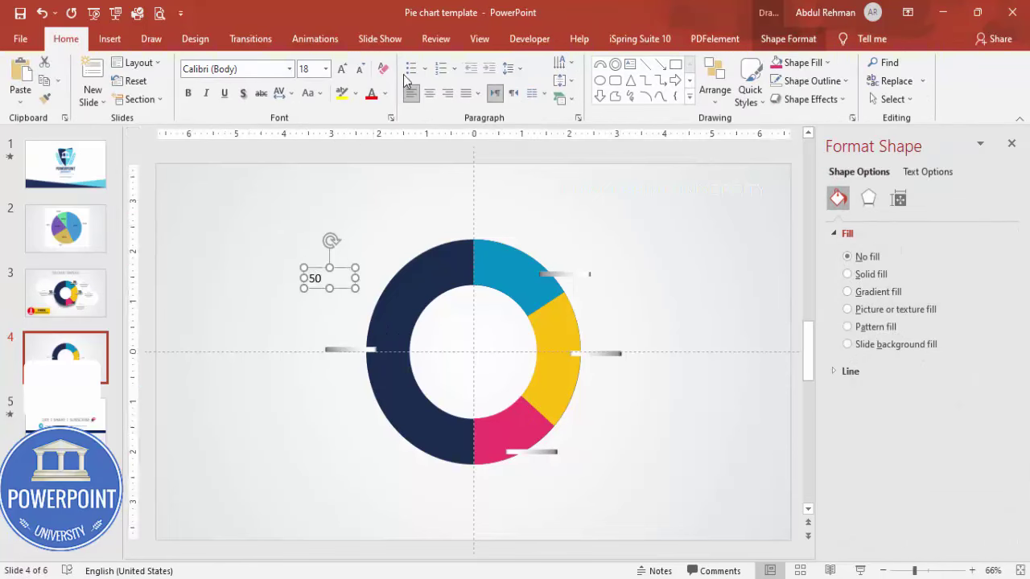
pyautogui.click(188, 93)
pyautogui.click(341, 68)
pyautogui.click(341, 69)
pyautogui.click(341, 69)
pyautogui.click(341, 69)
pyautogui.click(341, 69)
pyautogui.click(256, 69)
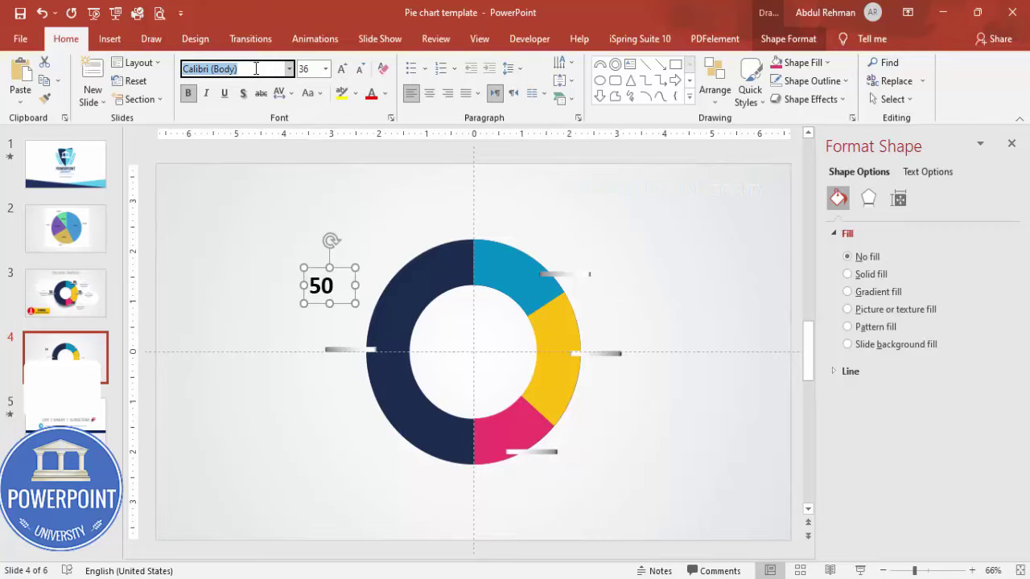
pyautogui.write('Oswald')
pyautogui.press('Return')
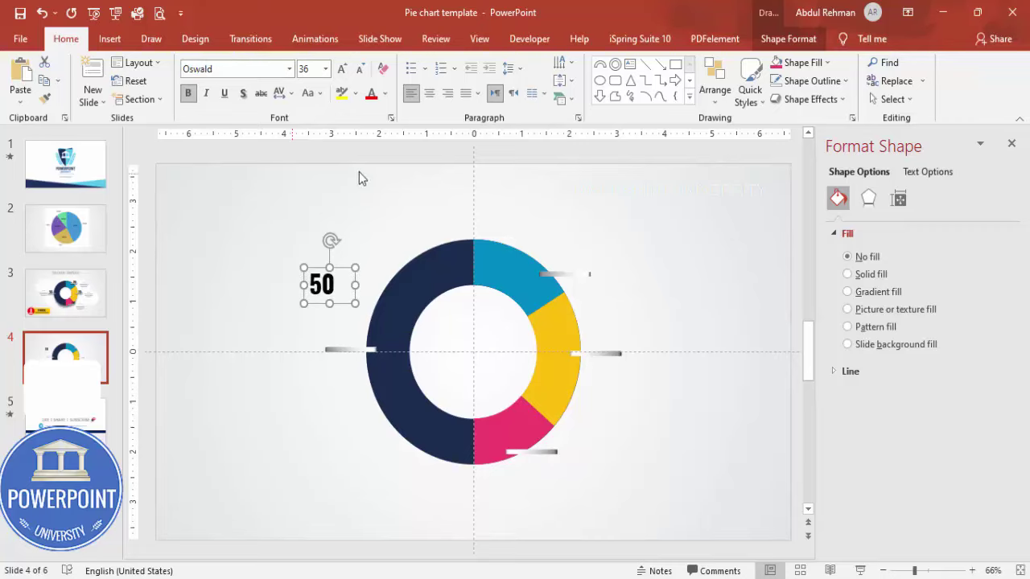
# Step: Move the 50 label above the left pointer bar and copy it above the ring's top
pyautogui.moveTo(341, 267); pyautogui.dragTo(359, 313)
pyautogui.click(286, 278)
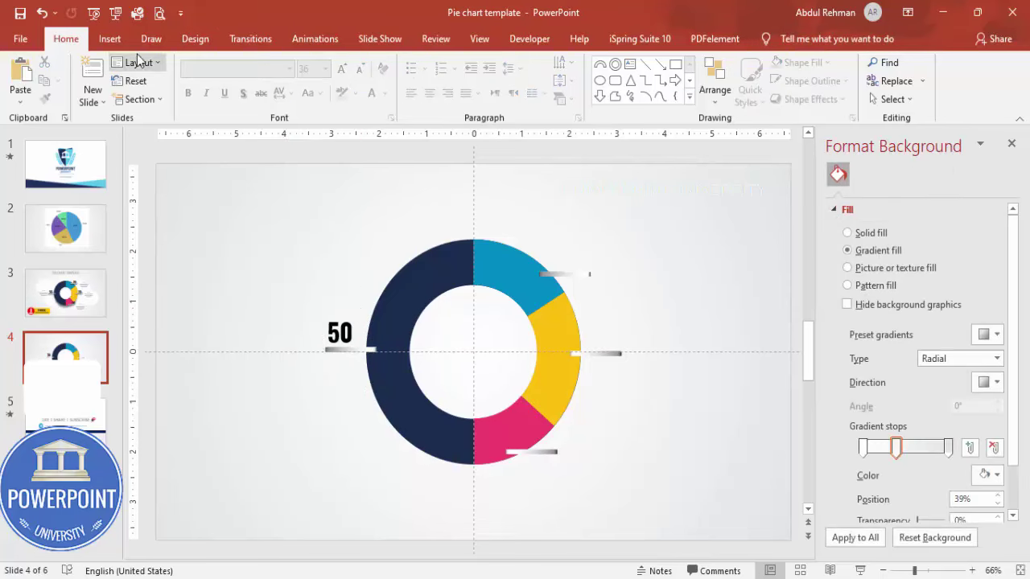
pyautogui.click(359, 318)
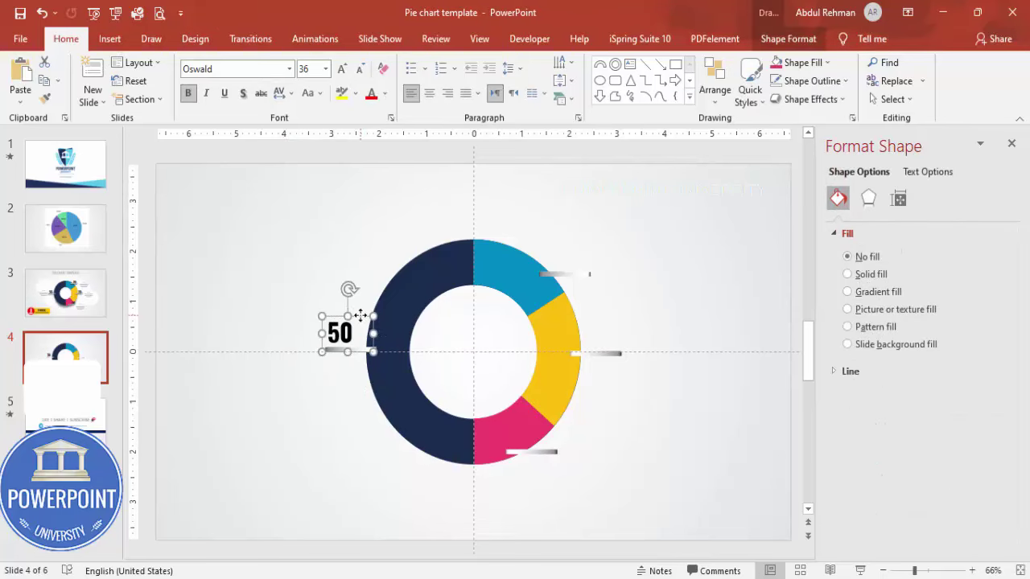
pyautogui.moveTo(361, 314); pyautogui.dragTo(276, 237)
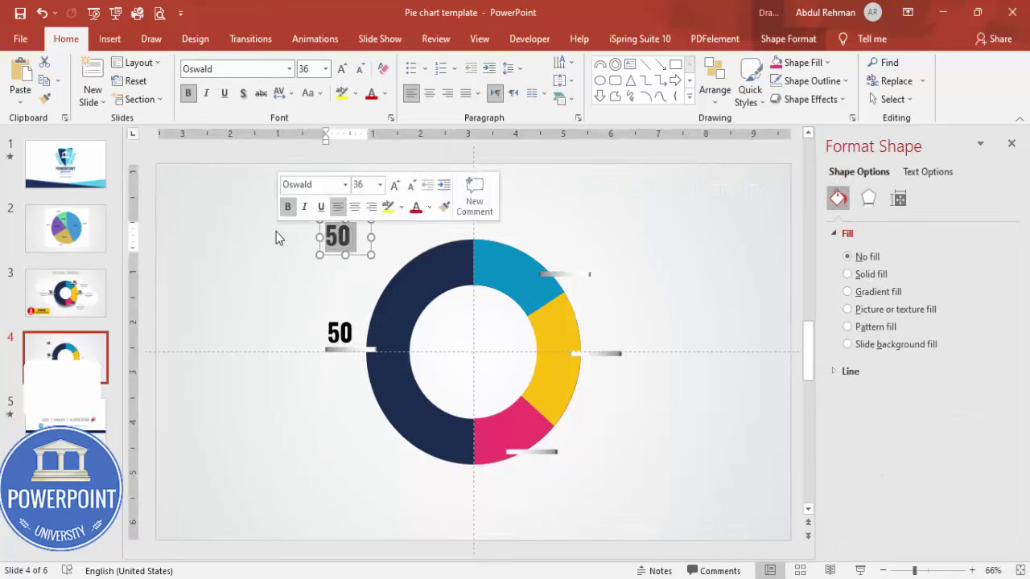
# Step: Turn the copied text box into a 16 pt % sign and position it right beside the 50
pyautogui.write('%')
pyautogui.click(361, 223)
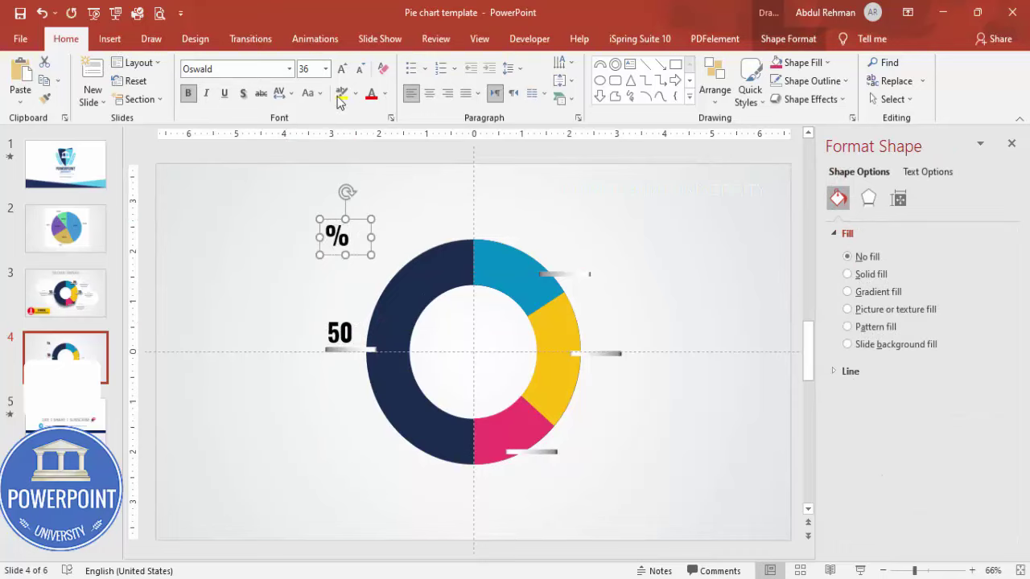
pyautogui.click(359, 69)
pyautogui.click(359, 69)
pyautogui.click(359, 70)
pyautogui.click(359, 69)
pyautogui.click(359, 69)
pyautogui.click(359, 69)
pyautogui.moveTo(362, 232); pyautogui.dragTo(338, 237)
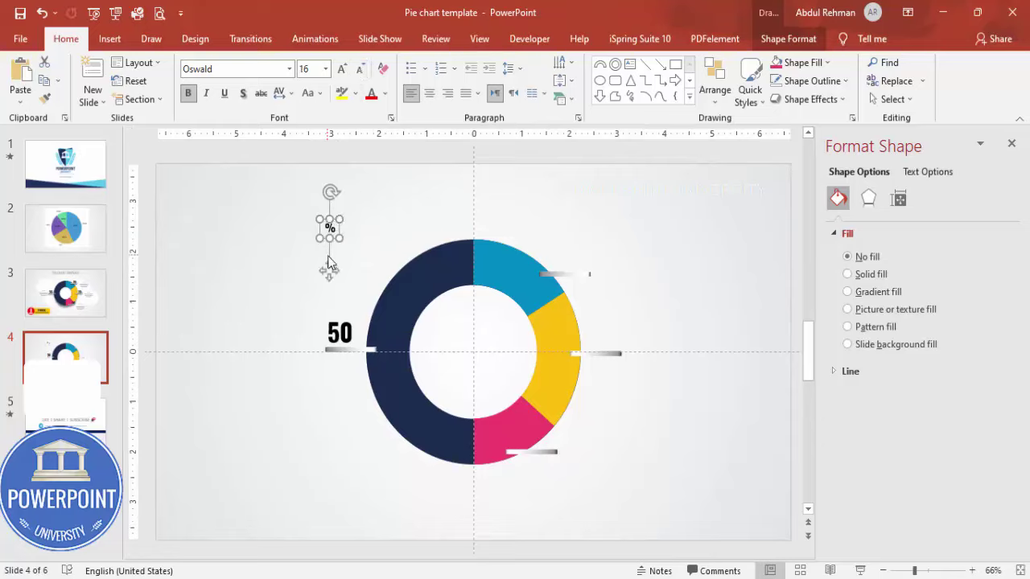
pyautogui.moveTo(328, 272); pyautogui.dragTo(352, 382)
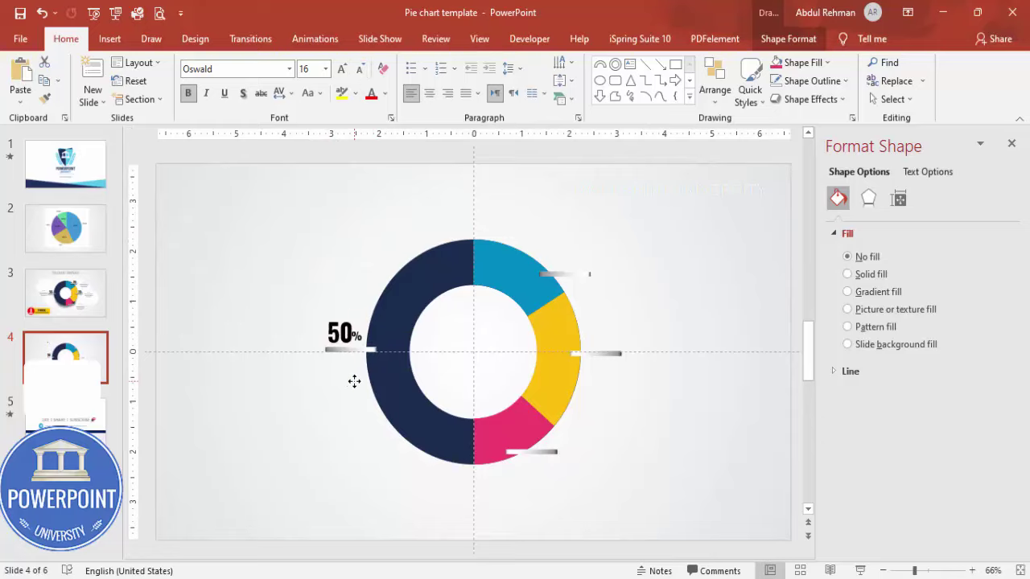
# Step: Select the finished 50% label and duplicate it with Ctrl+D
pyautogui.moveTo(289, 299); pyautogui.dragTo(382, 354)
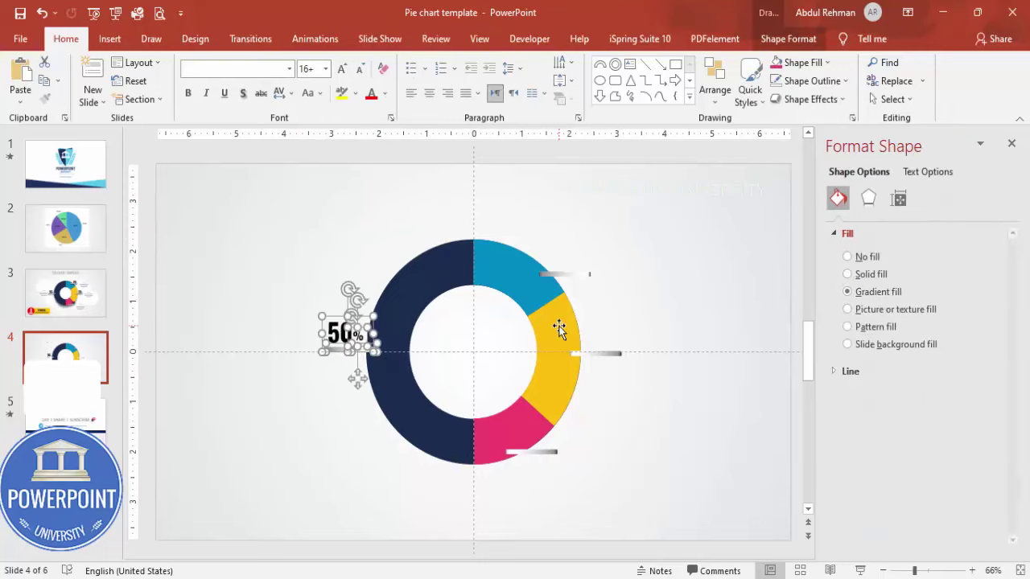
pyautogui.keyDown('shift'); pyautogui.click(341, 354); pyautogui.keyUp('shift')
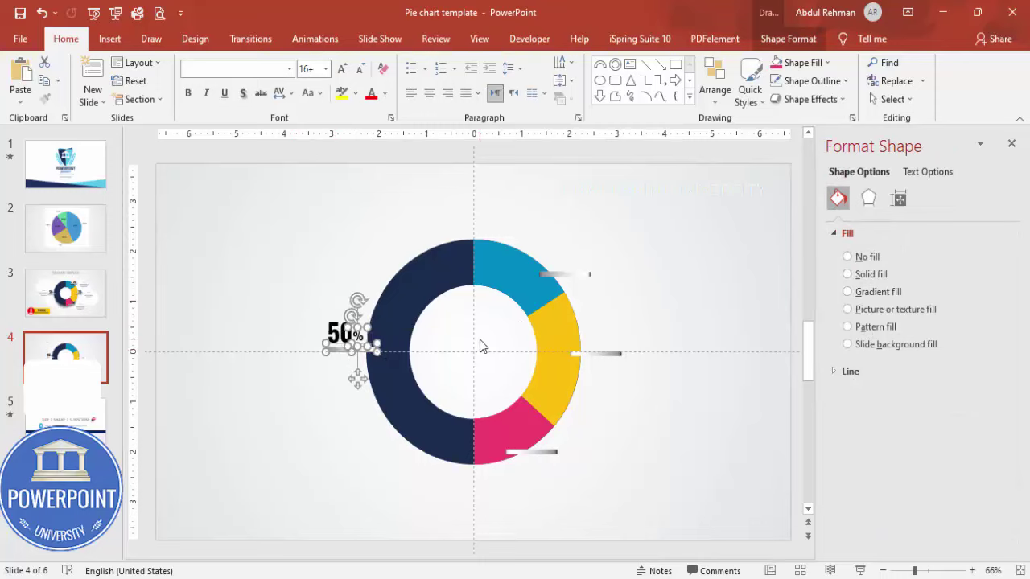
pyautogui.hotkey('ctrl', 'z')
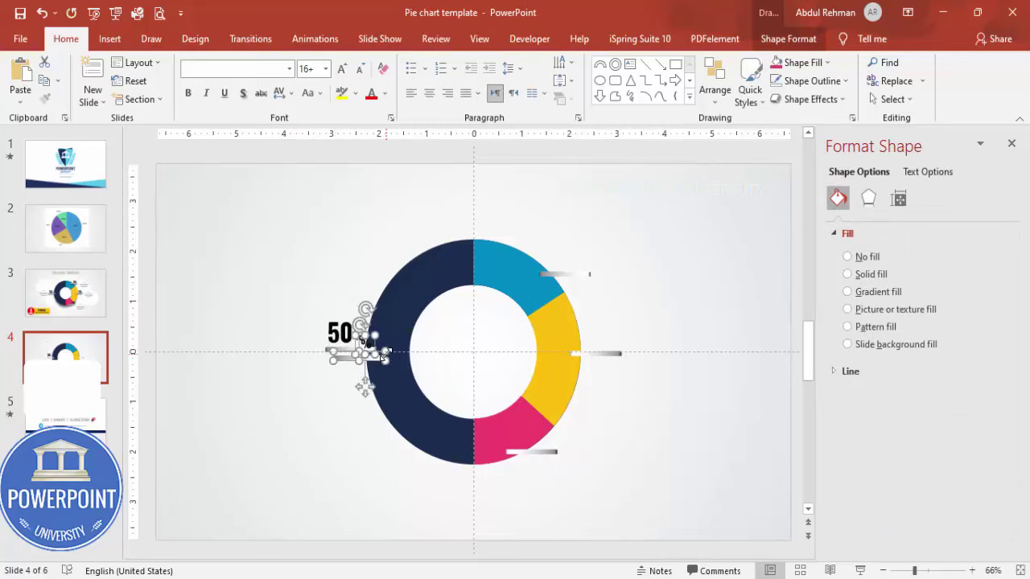
pyautogui.press('Escape')
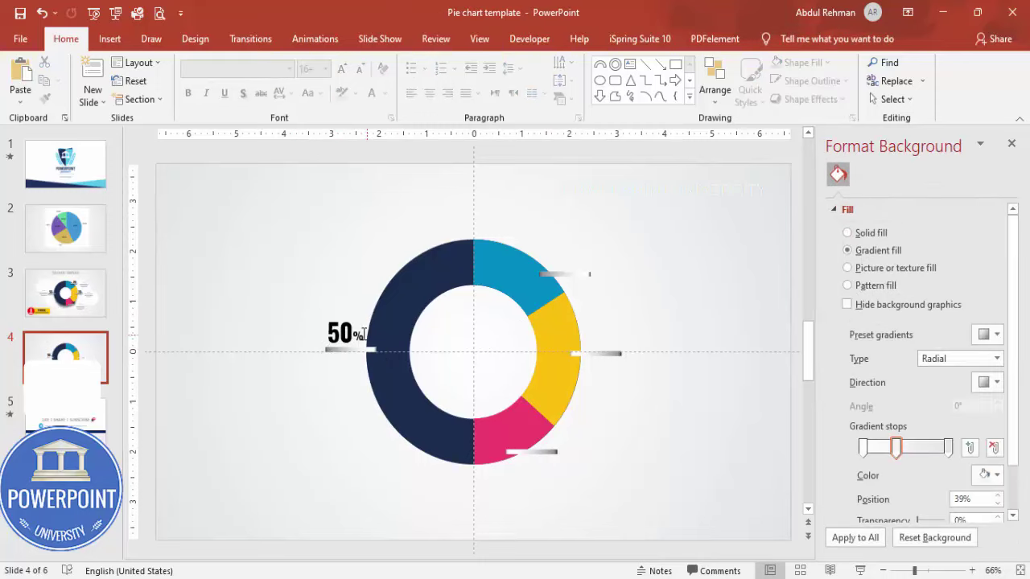
pyautogui.click(355, 335)
pyautogui.press('Escape')
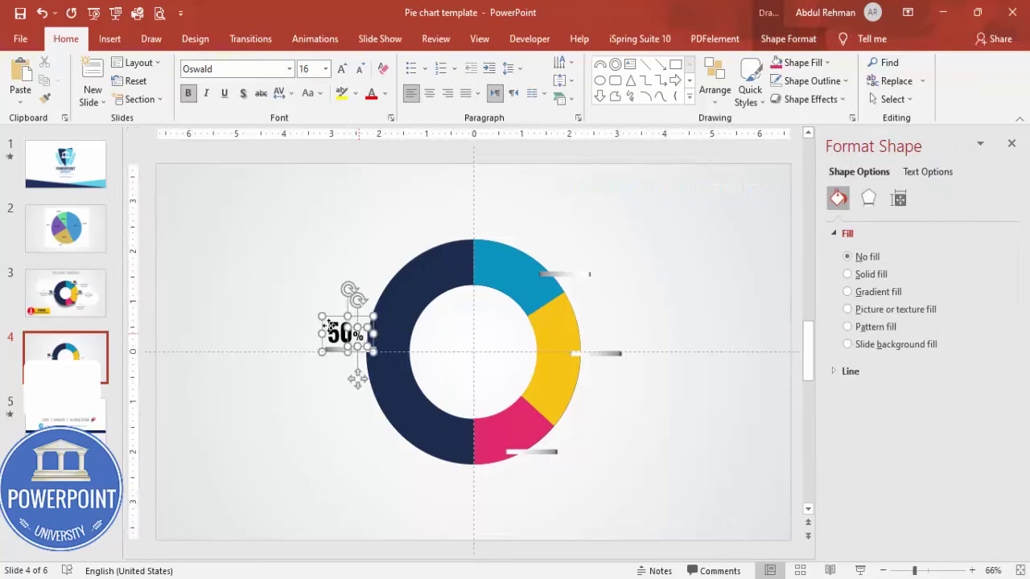
pyautogui.hotkey('ctrl', 'd')
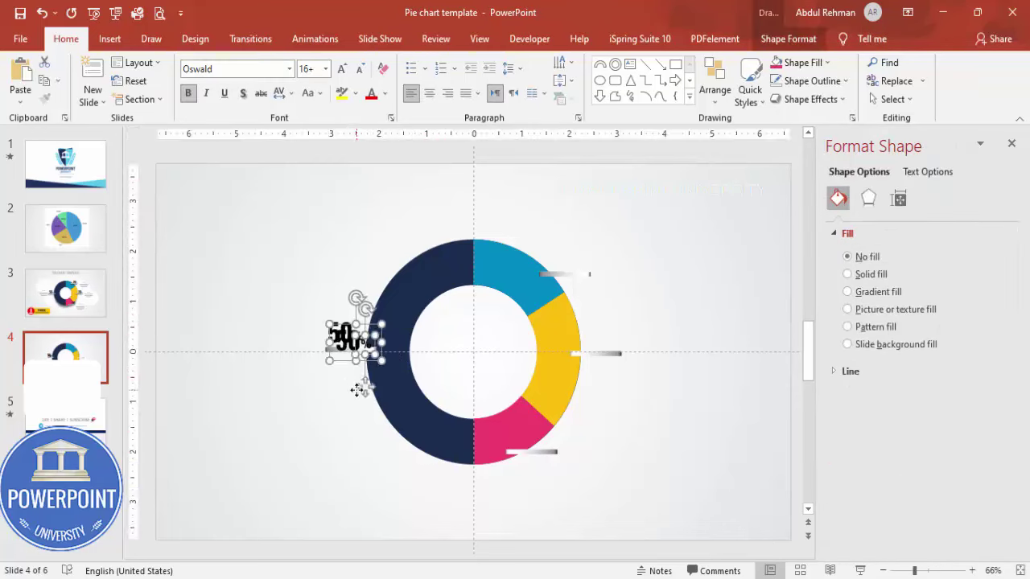